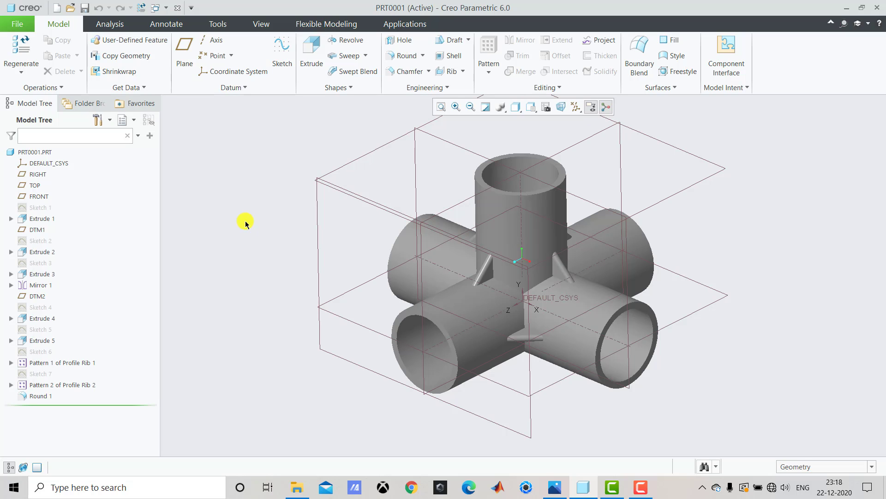
Step: Close the finished PRT0001 pipe connector part
key("F10")
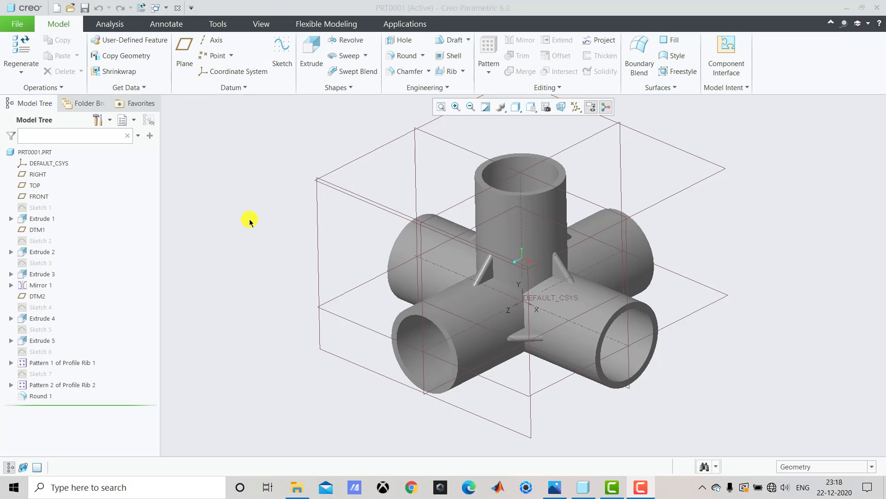
left_click(178, 8)
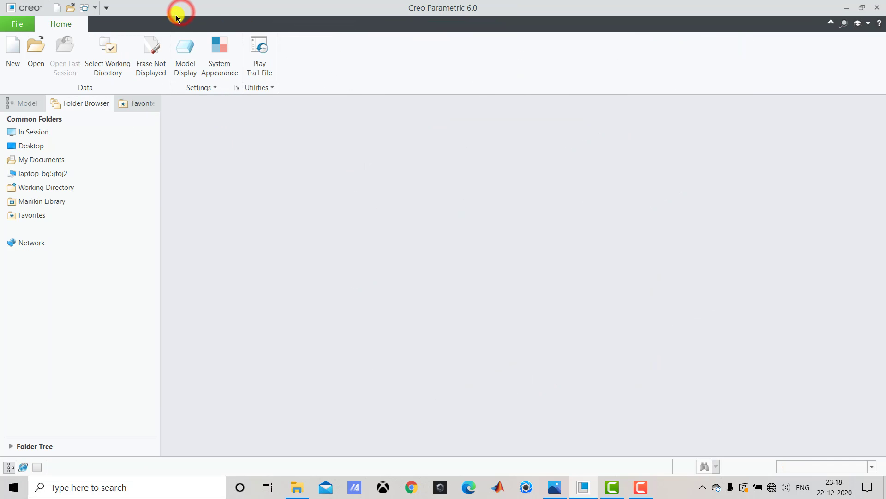
Step: Create solid part PRT0002 from the solid_part_mmks template, then view the Ex13 reference drawing
left_click(14, 51)
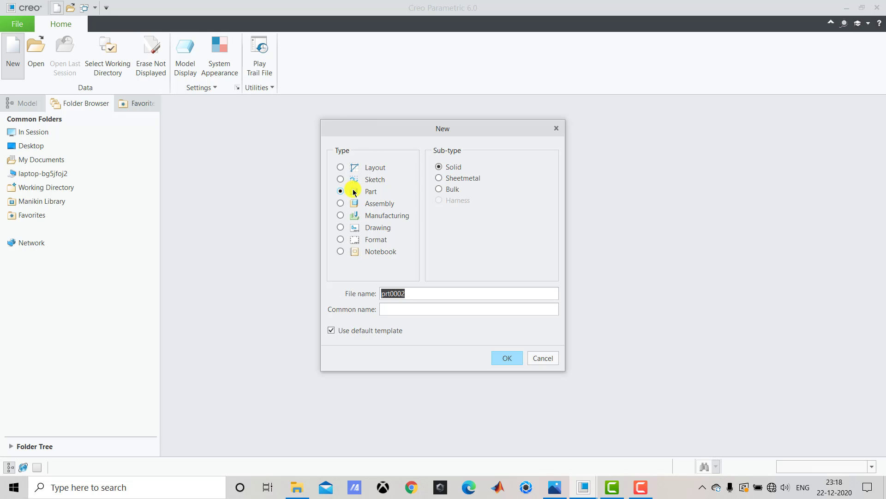
left_click(333, 330)
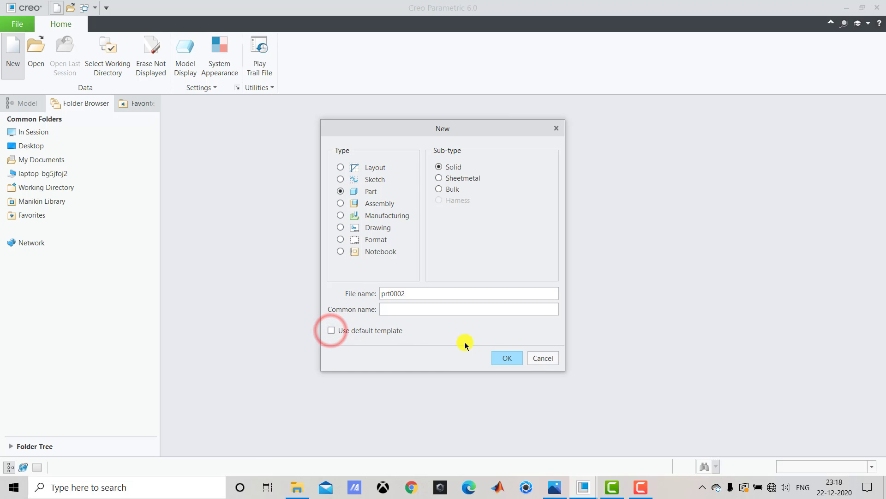
left_click(504, 359)
left_click(544, 181)
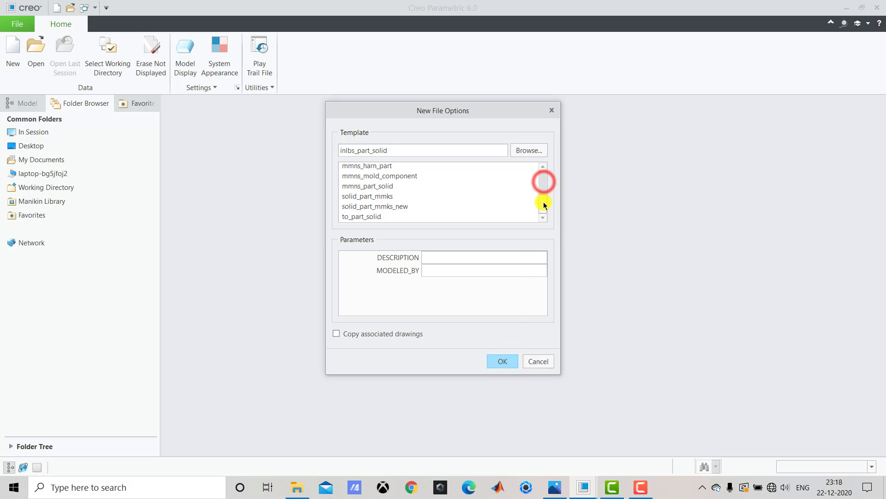
left_click(379, 197)
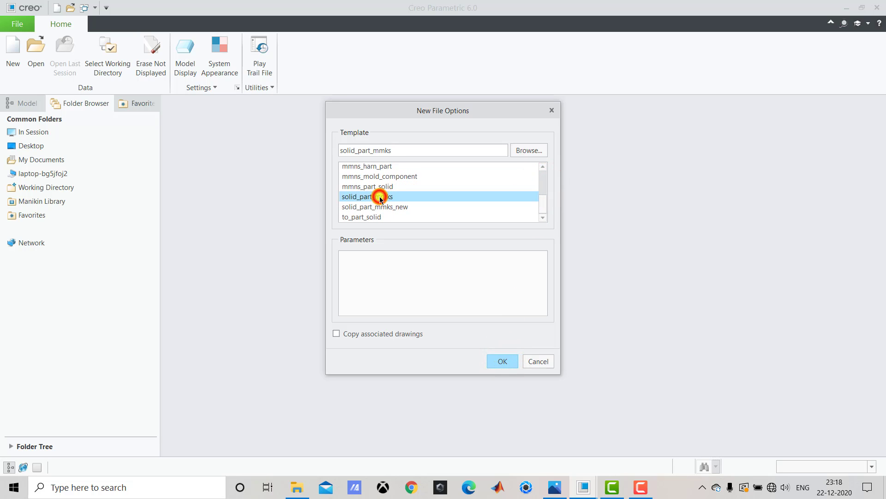
left_click(498, 361)
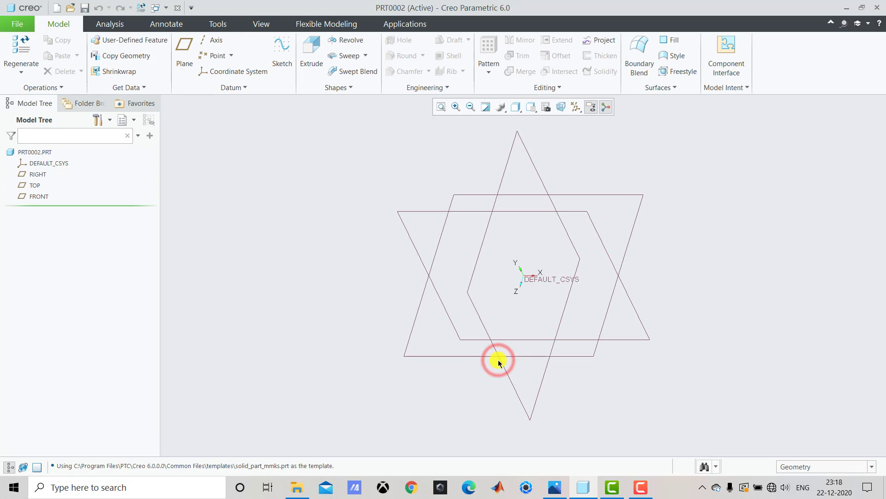
left_click(555, 485)
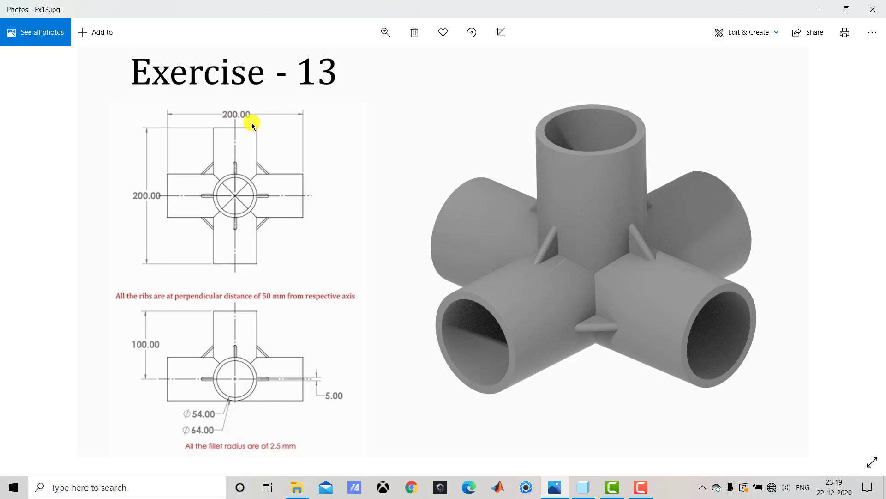
Step: Return from the Ex13 drawing to the empty PRT0002 part in Creo
left_click(583, 487)
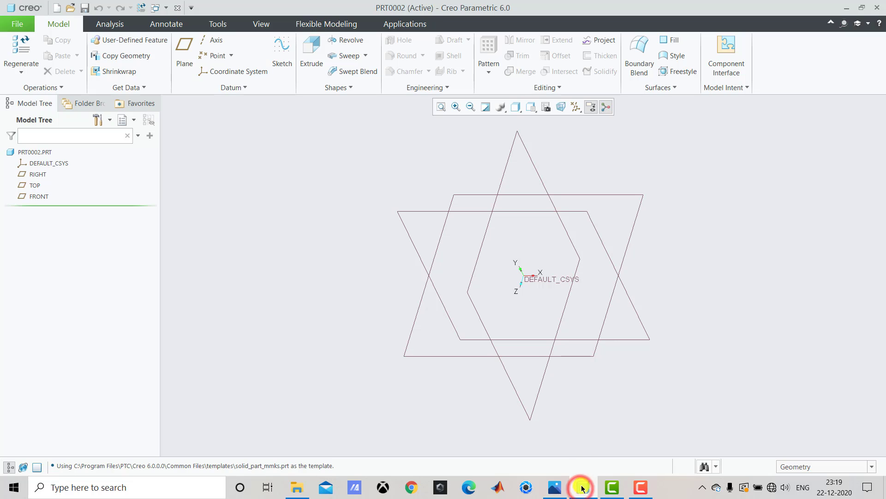
Step: Start a sketch on the TOP plane and draw two concentric circles at the origin
left_click(286, 59)
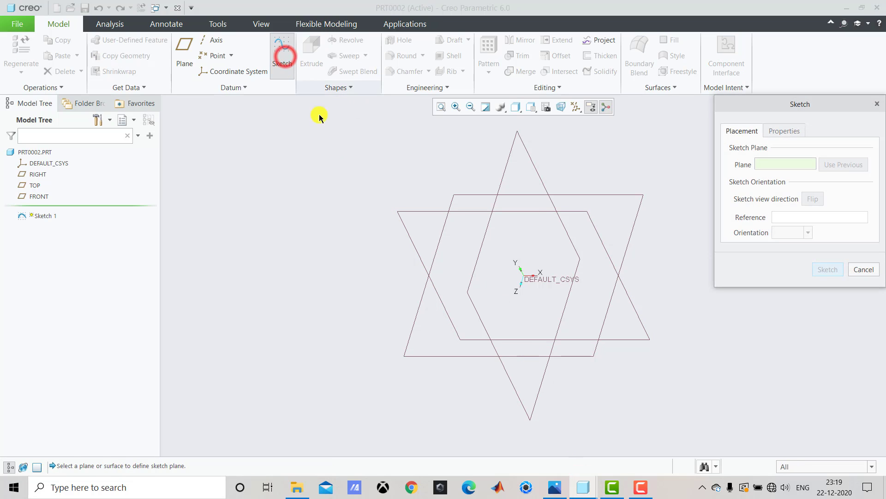
left_click(478, 255)
left_click(819, 268)
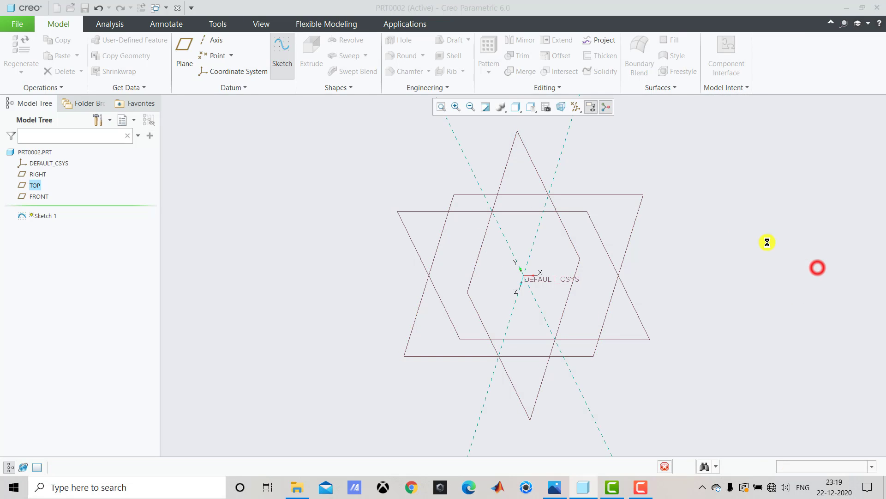
left_click(539, 106)
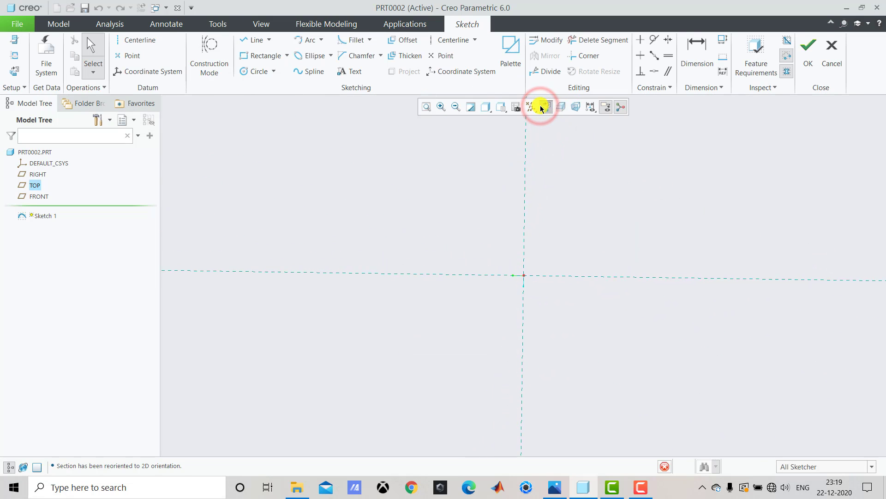
left_click(256, 71)
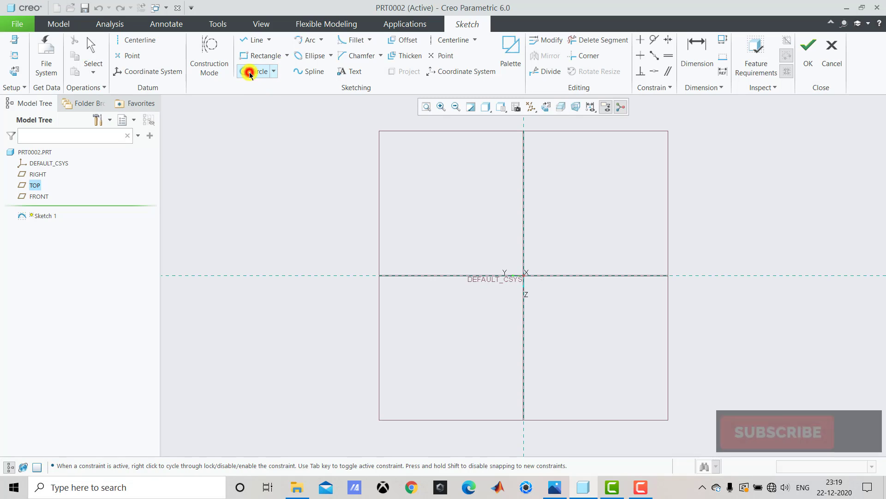
left_click(524, 275)
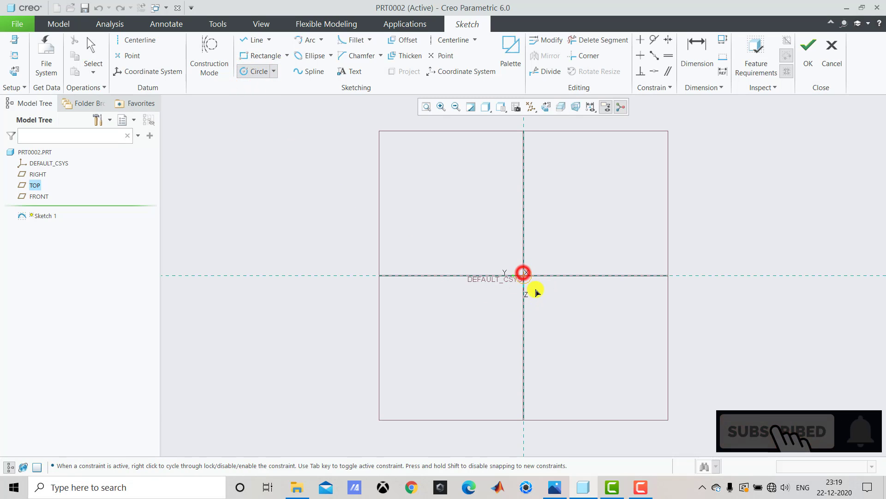
left_click(546, 317)
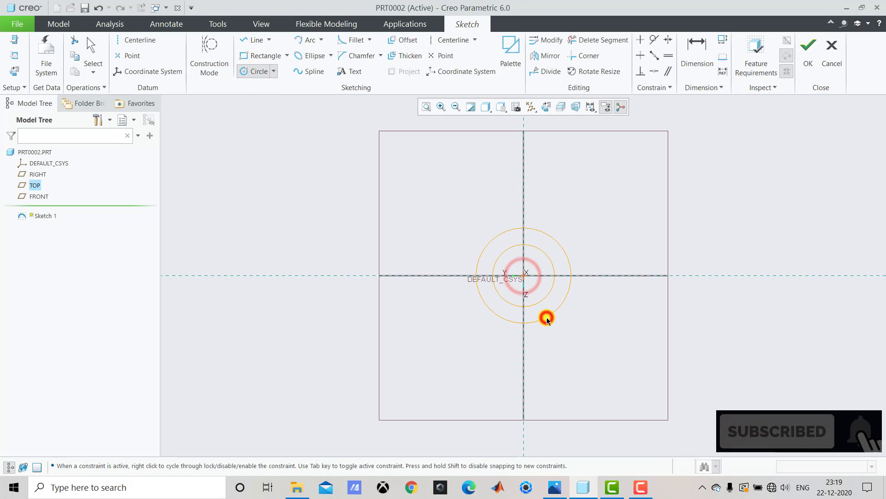
middle_click(546, 317)
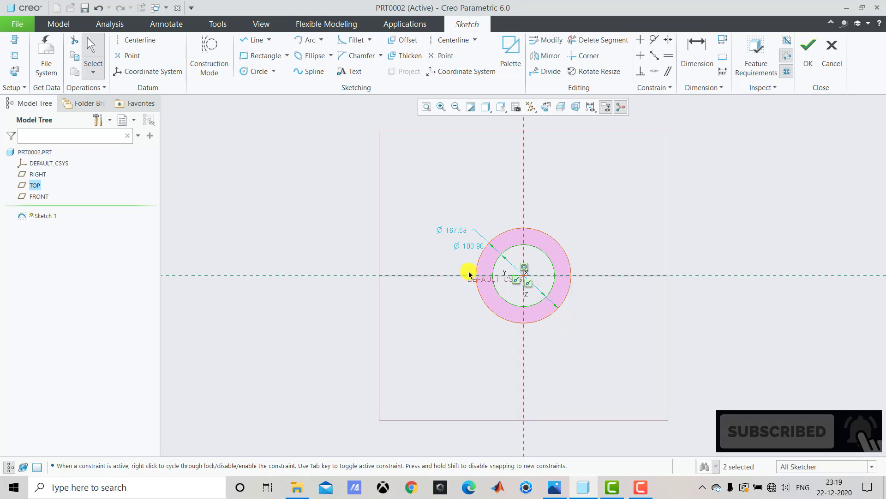
Step: Set the circle diameters to 64 and 54 and finish Sketch 1
double_click(454, 231)
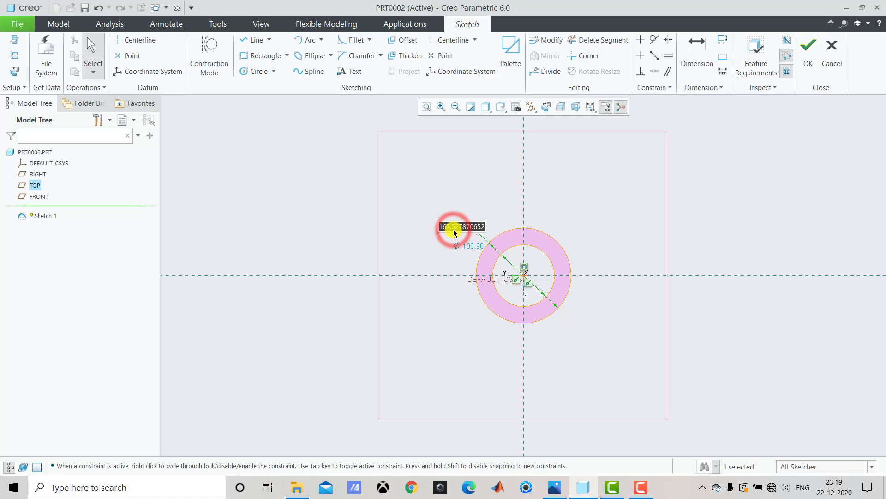
type("64")
key("Return")
left_click(445, 222)
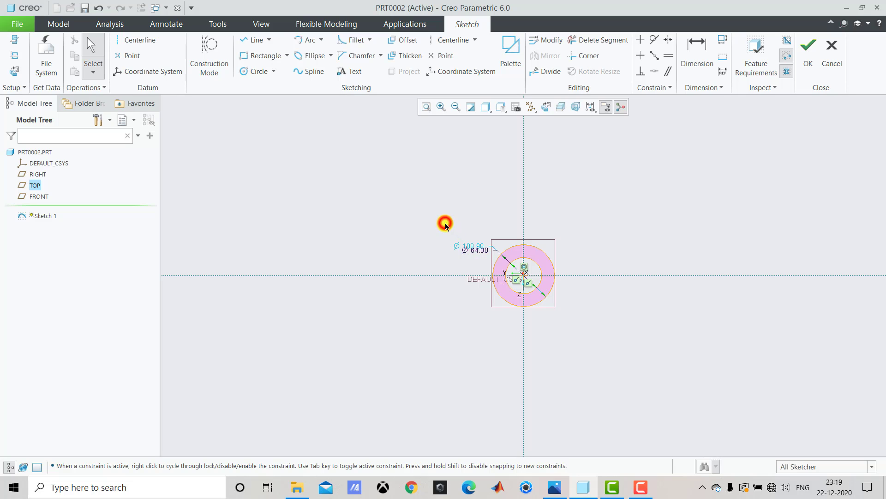
left_click_drag(457, 246, 452, 224)
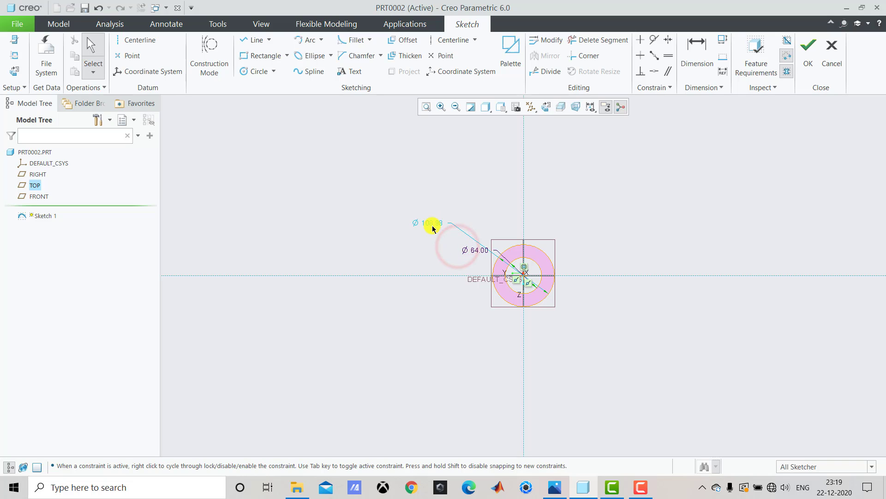
double_click(432, 225)
type("54")
key("Return")
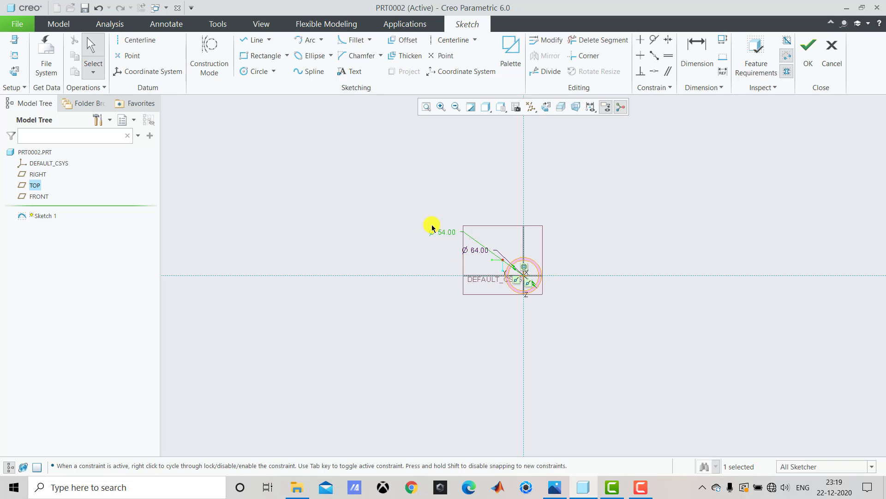
left_click(432, 227)
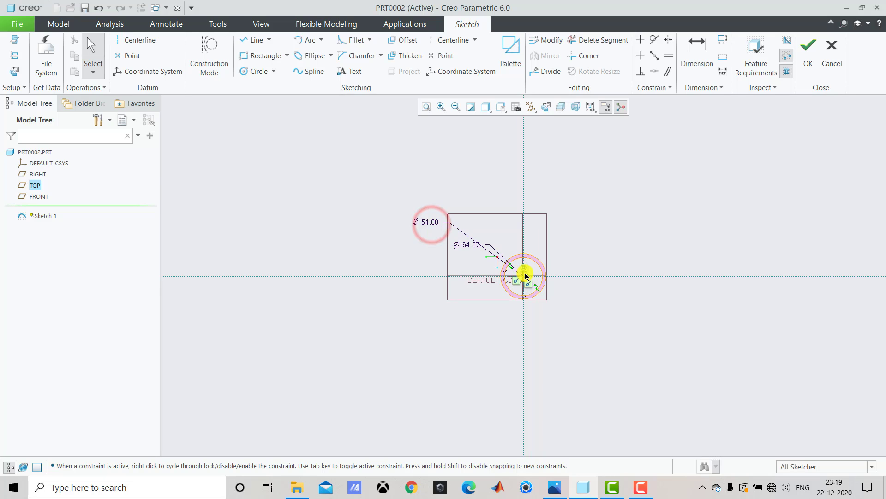
scroll(526, 276, "up", 5)
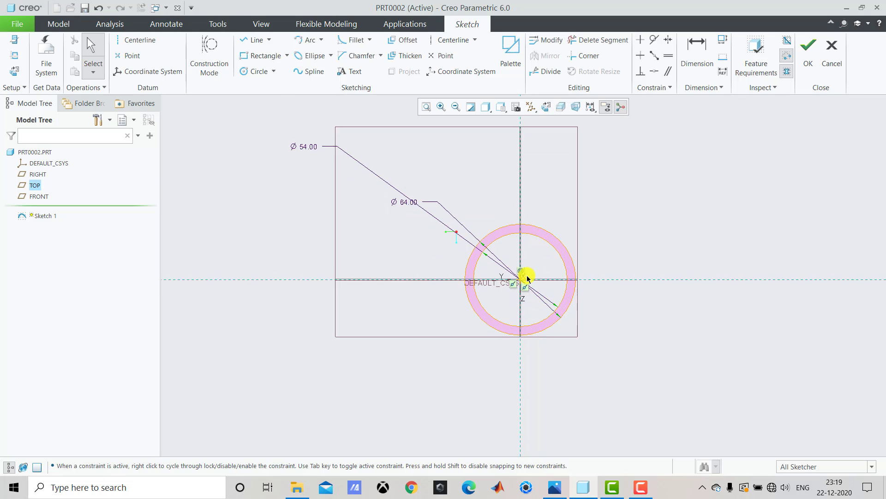
left_click(804, 65)
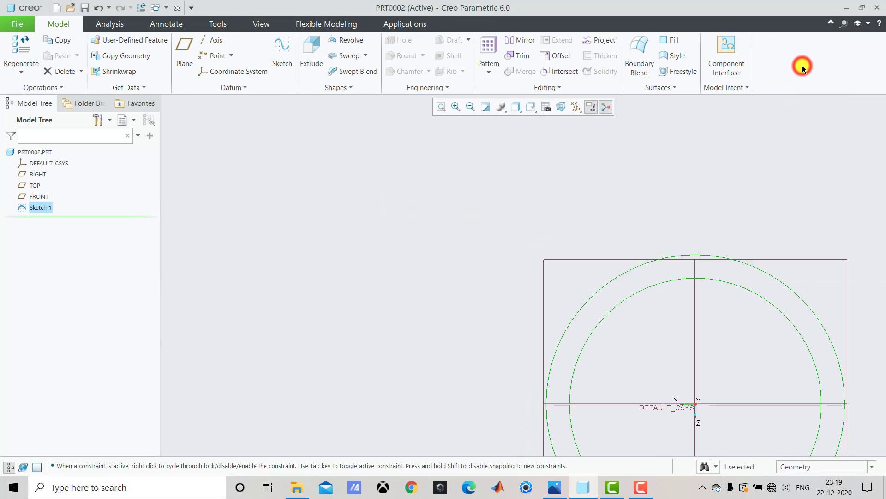
Step: Extrude Sketch 1 symmetrically 200 mm into a hollow Ø64/Ø54 tube
left_click(312, 60)
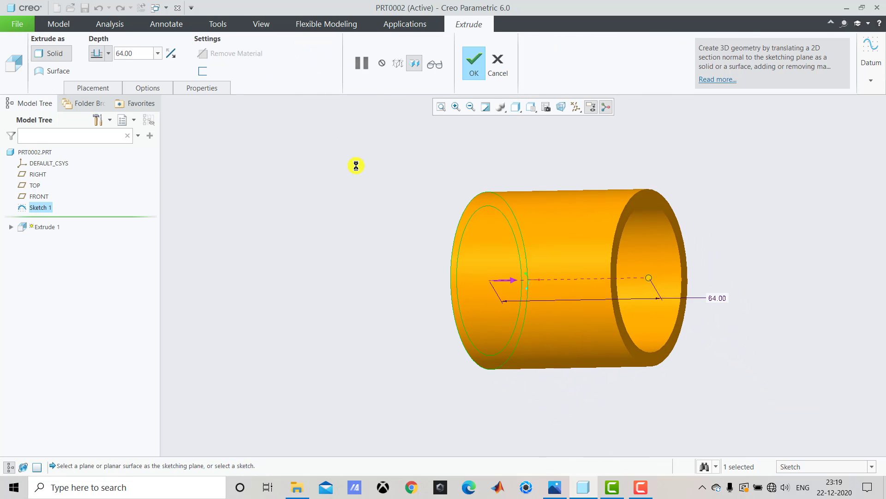
left_click(555, 487)
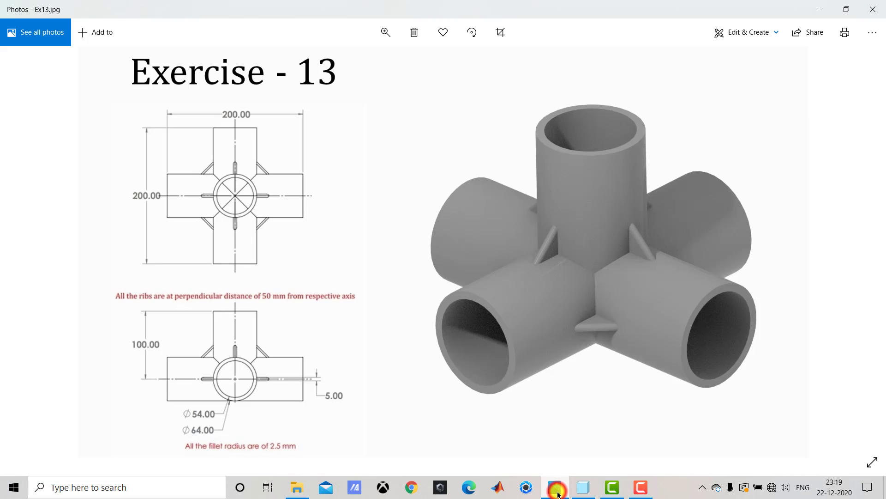
left_click(558, 493)
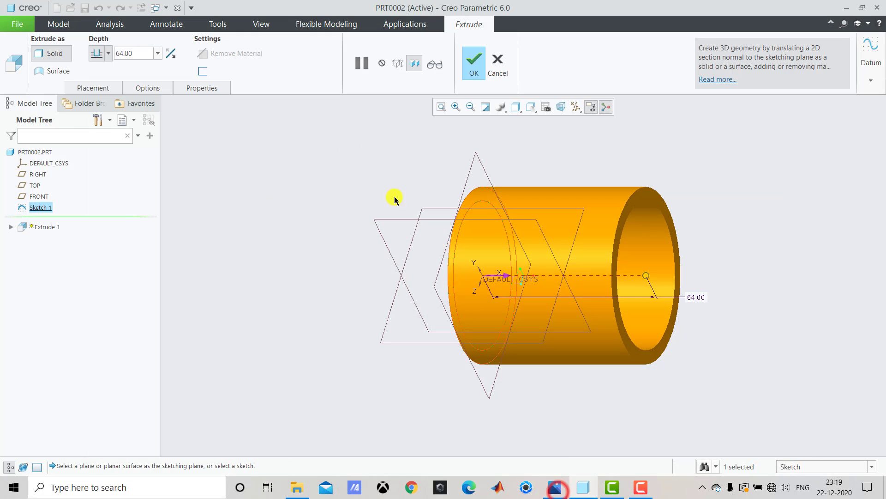
double_click(141, 51)
type("20")
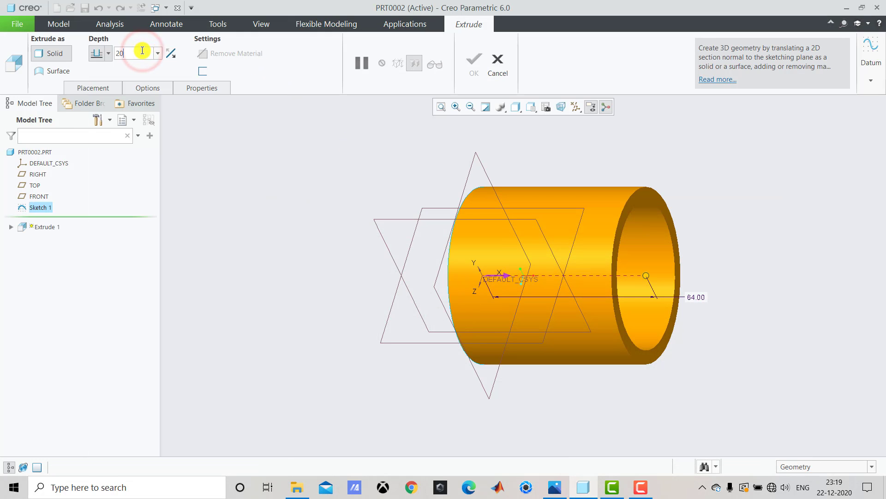
type("0")
key("Return")
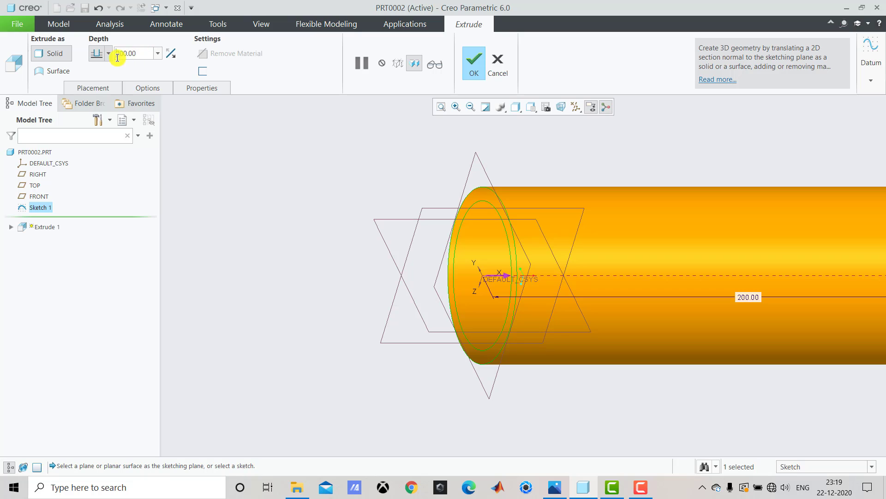
left_click(107, 56)
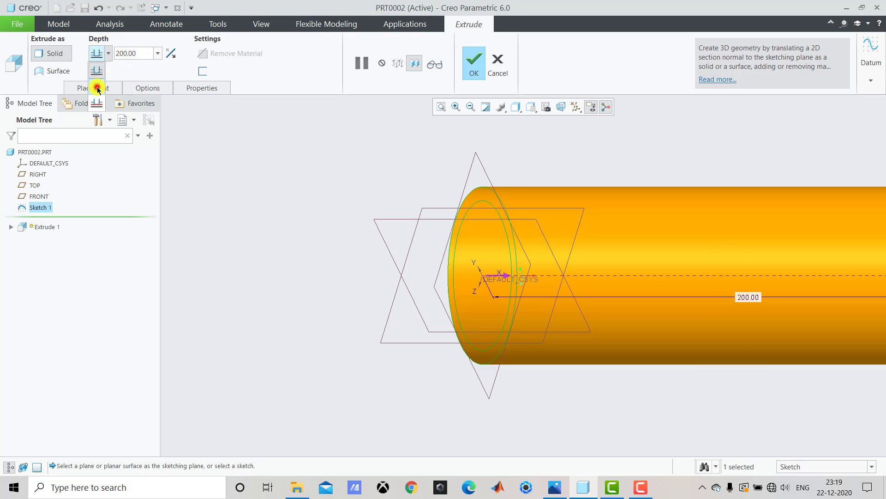
left_click(98, 89)
left_click(475, 62)
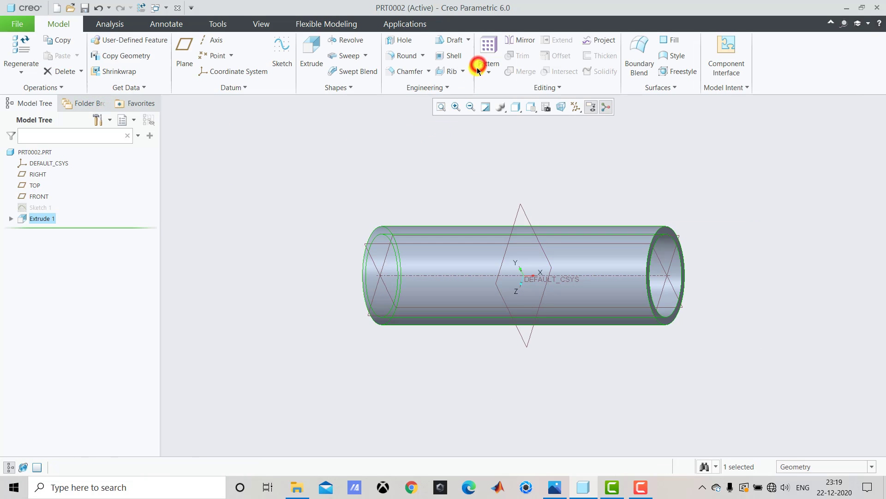
left_click(414, 178)
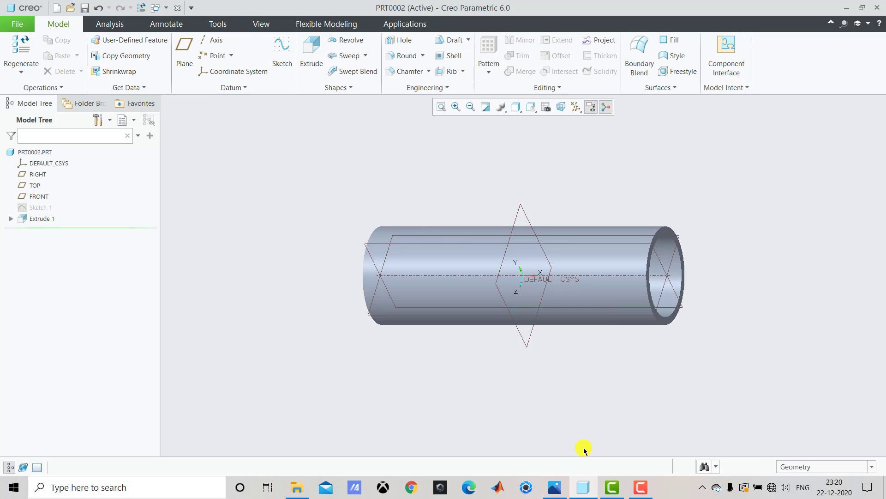
left_click(555, 487)
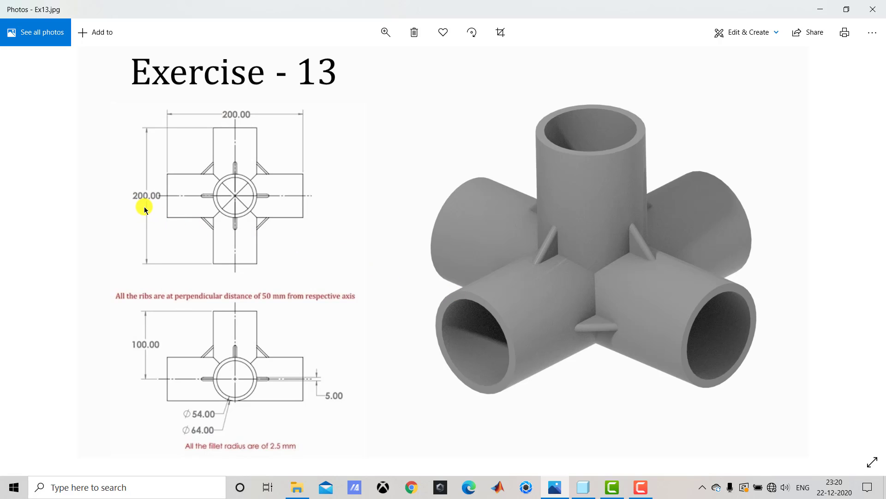
left_click(584, 484)
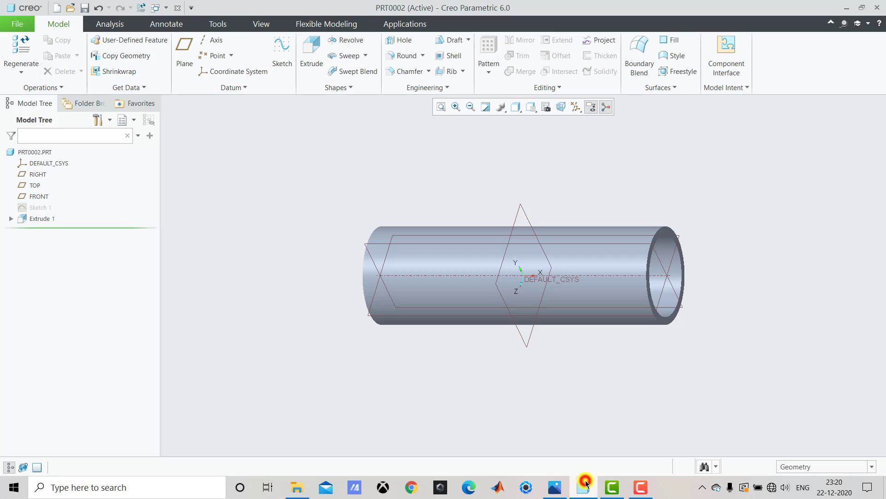
Step: Create datum plane DTM1 offset 100 mm from the FRONT plane
left_click(188, 60)
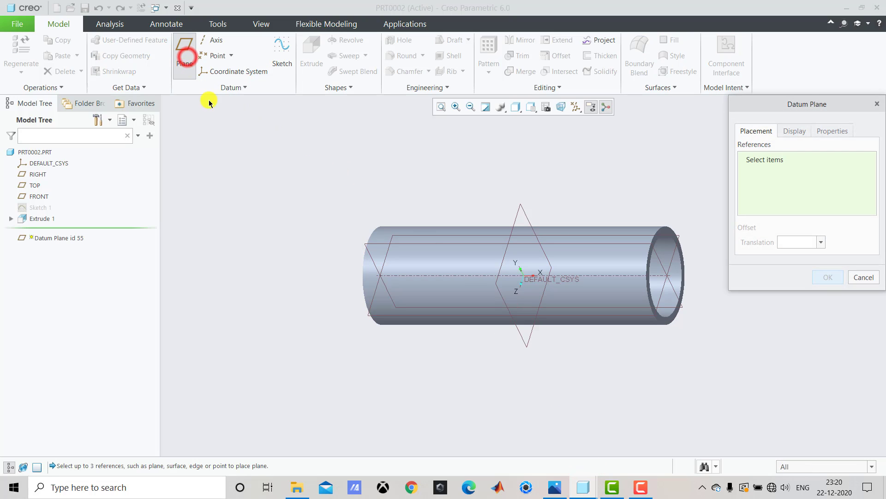
left_click(363, 246)
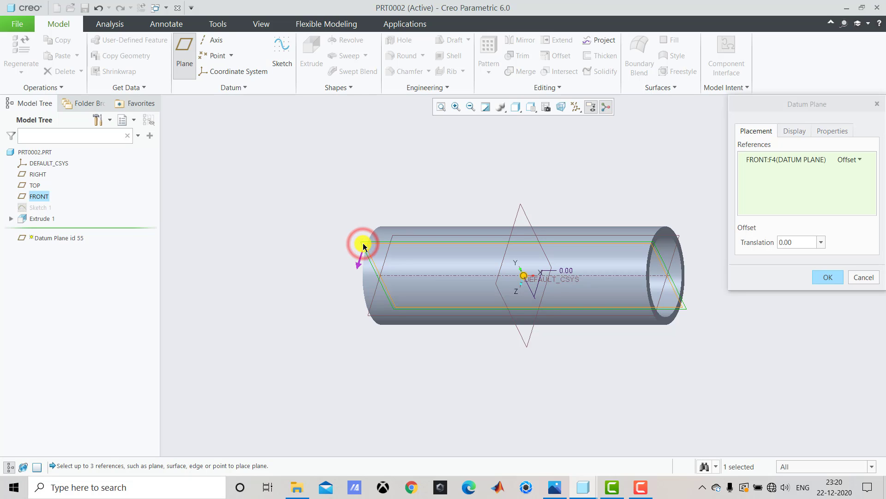
left_click(798, 243)
type("100")
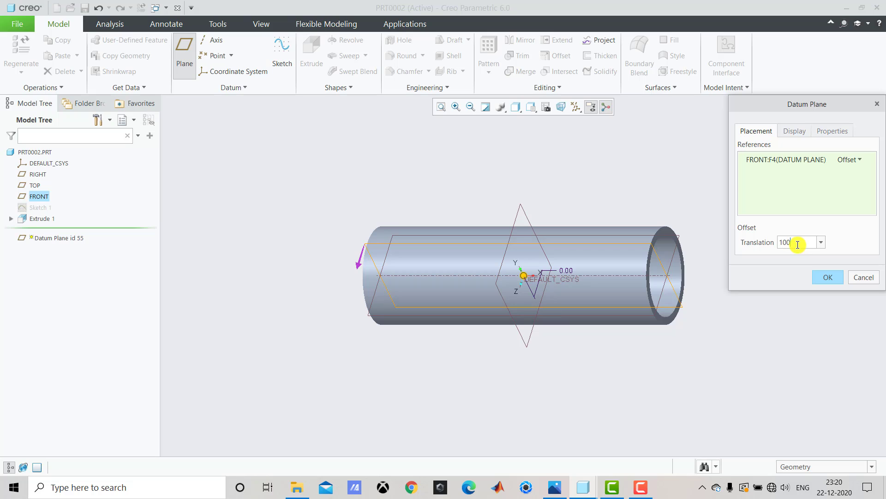
key("Return")
left_click(824, 273)
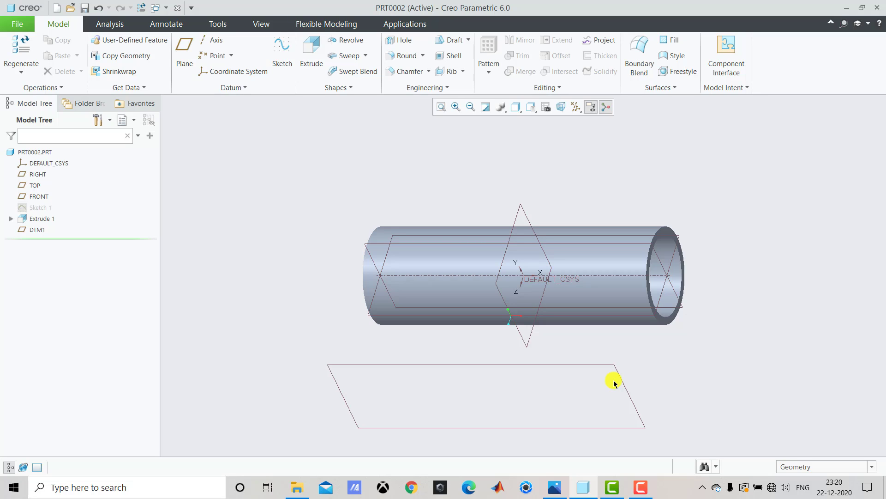
left_click(282, 48)
Step: Start a sketch on DTM1 and draw a circle centred on the origin
left_click(362, 322)
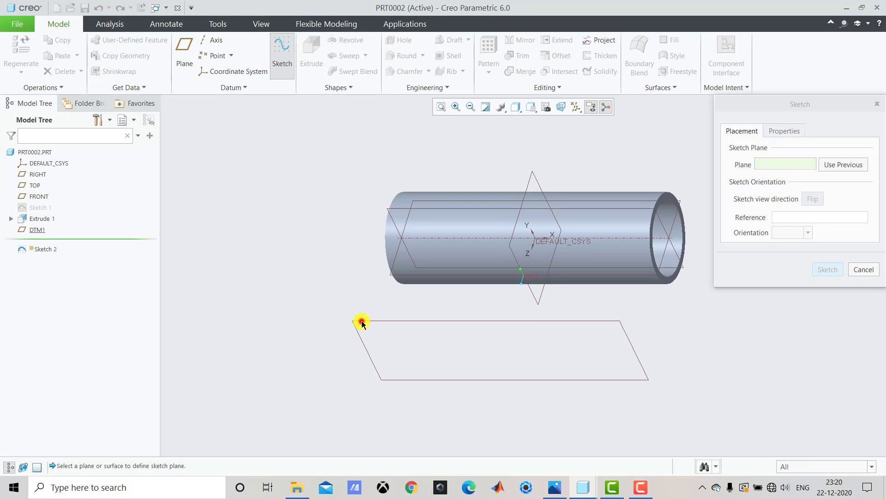
left_click(838, 267)
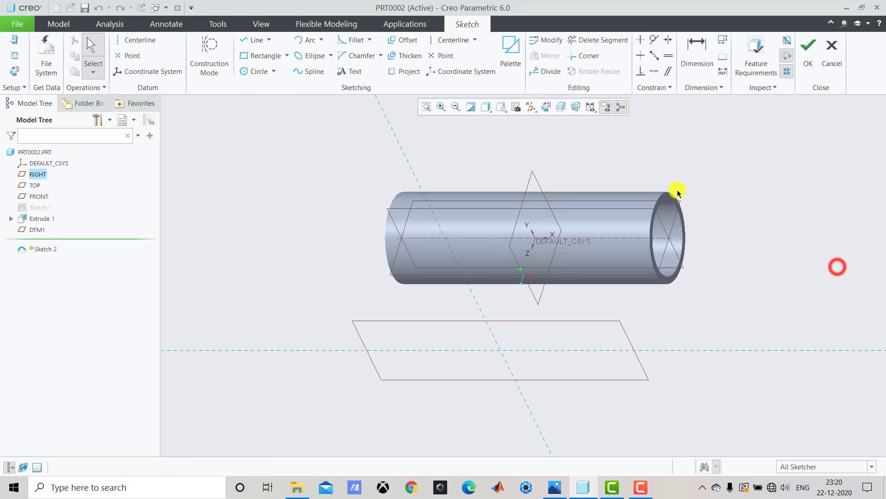
left_click(546, 109)
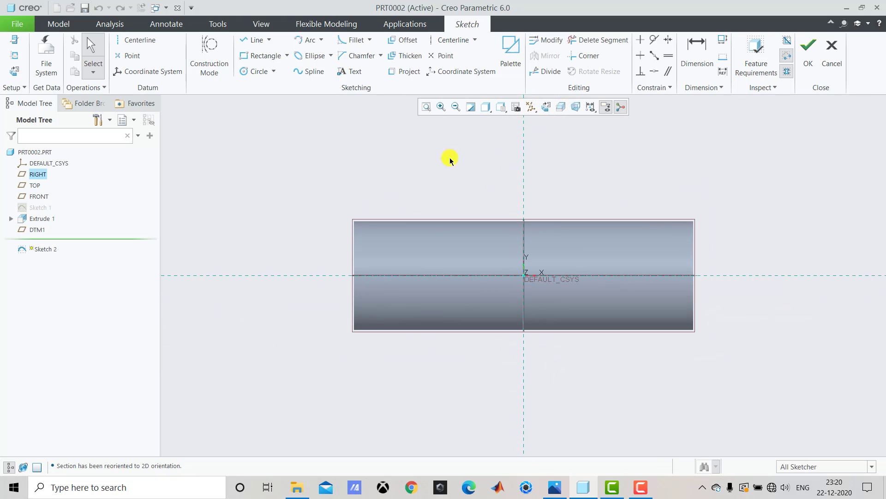
left_click(257, 72)
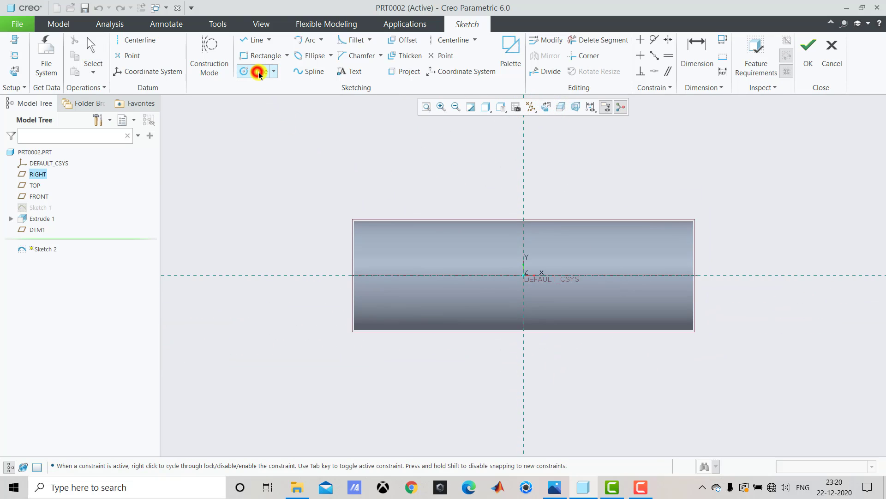
left_click(526, 277)
left_click(544, 312)
middle_click(544, 311)
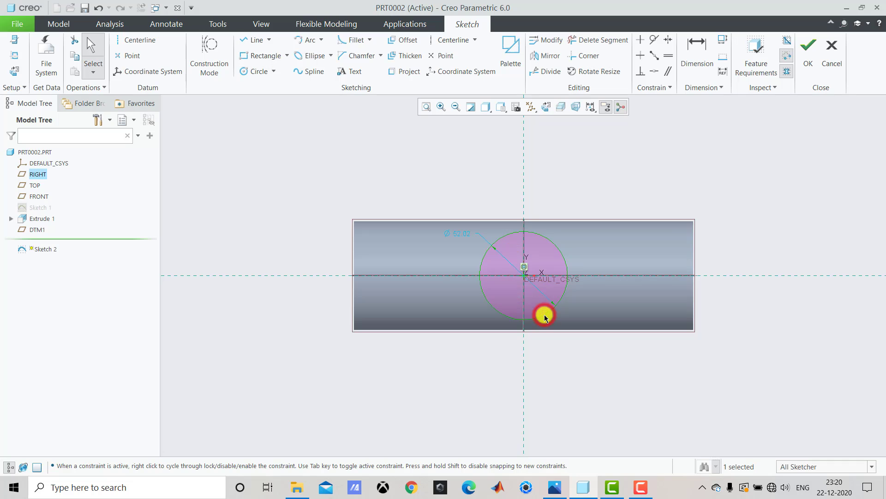
Step: Set the circle diameter to 64 and finish Sketch 2
left_click_drag(461, 234, 425, 179)
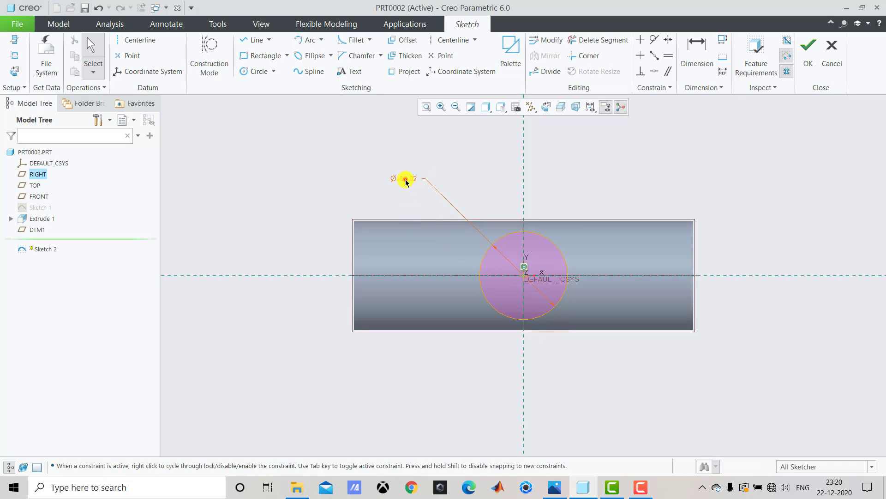
double_click(406, 182)
type("64")
key("Return")
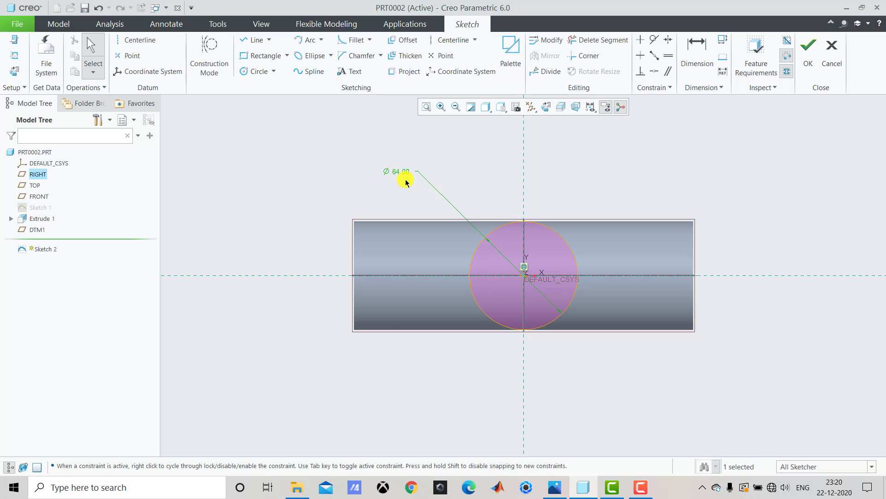
left_click(406, 181)
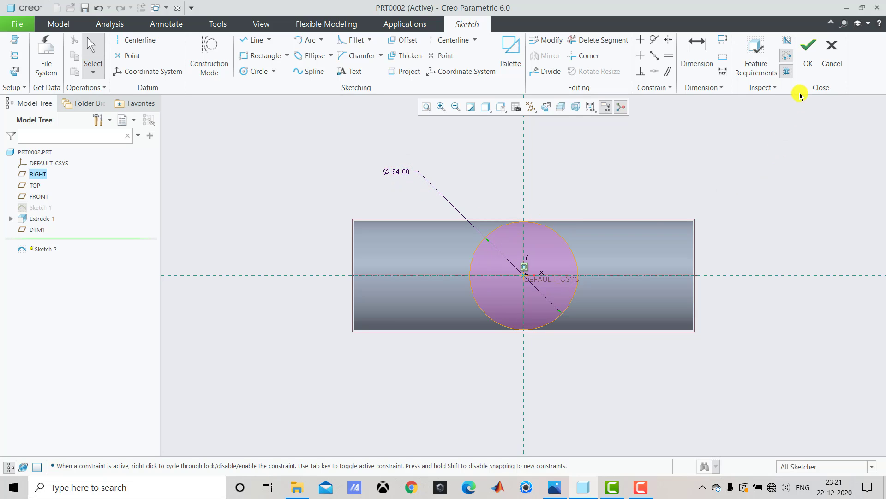
left_click(811, 63)
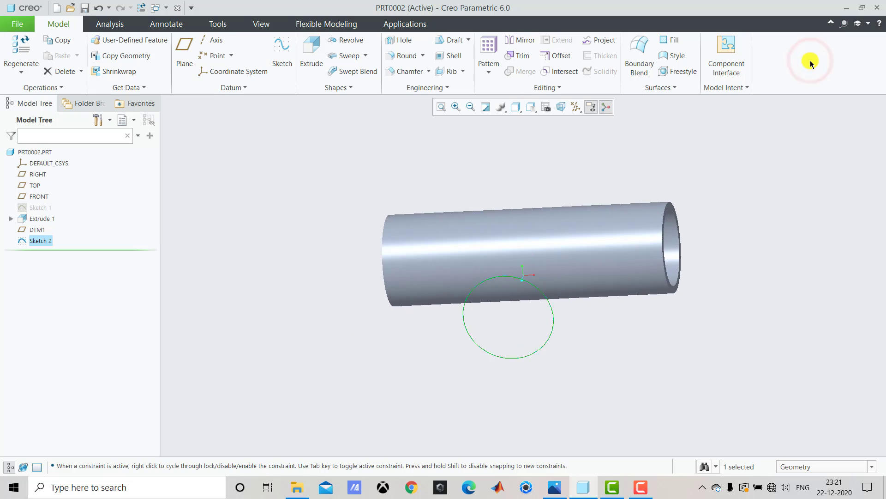
Step: Extrude Sketch 2 toward the pipe with Through All depth as a solid branch
left_click(317, 60)
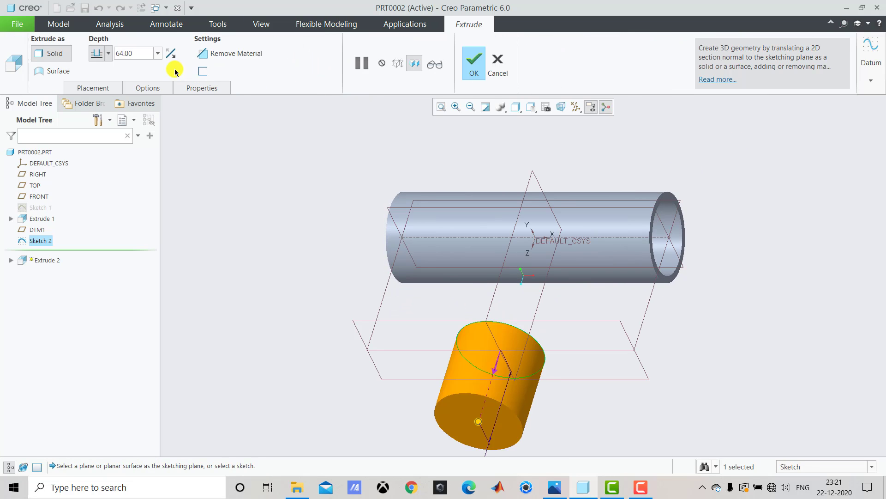
left_click(170, 54)
left_click(108, 54)
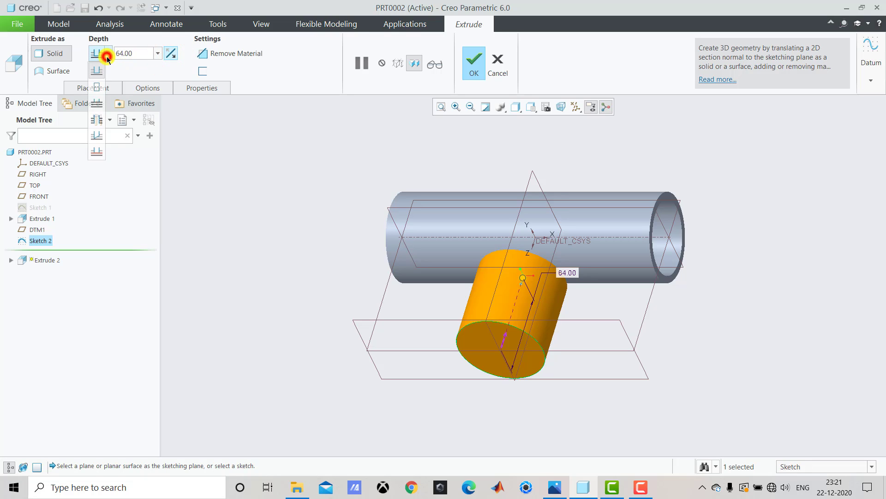
left_click(96, 104)
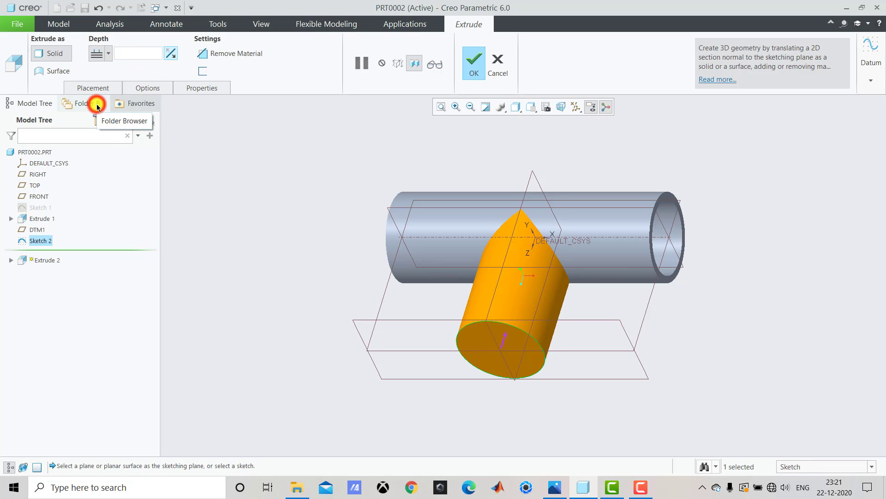
left_click(476, 65)
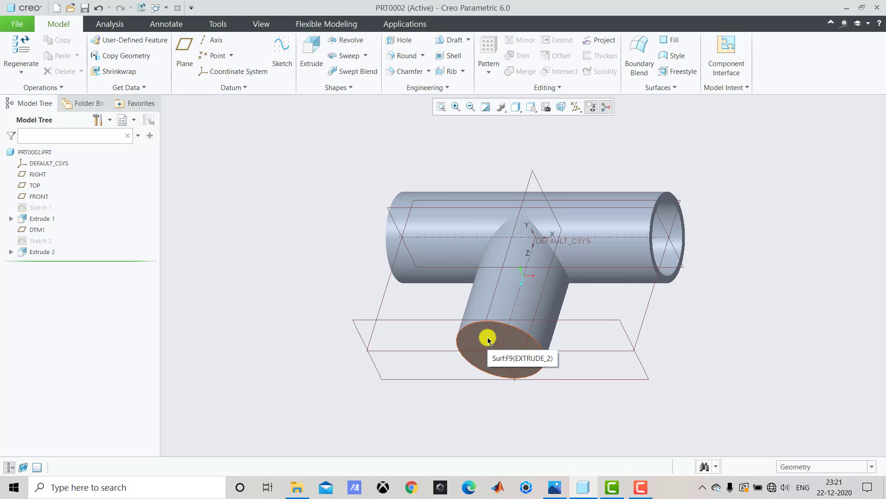
Step: Start a sketch on the branch arm's end face and draw a circle at the origin
left_click(282, 48)
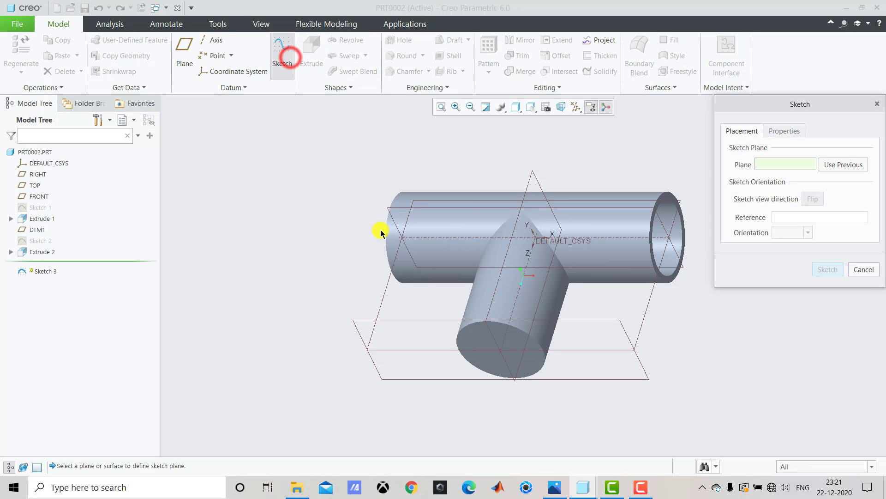
left_click(473, 347)
left_click(828, 270)
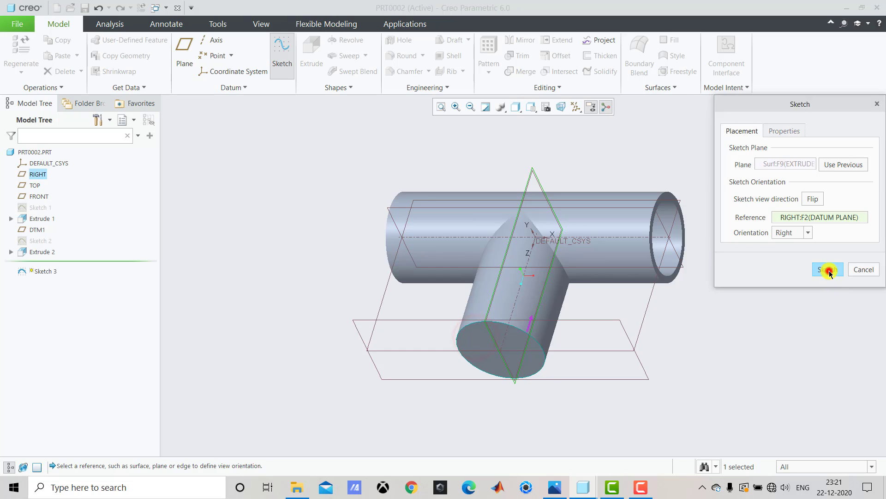
left_click(544, 109)
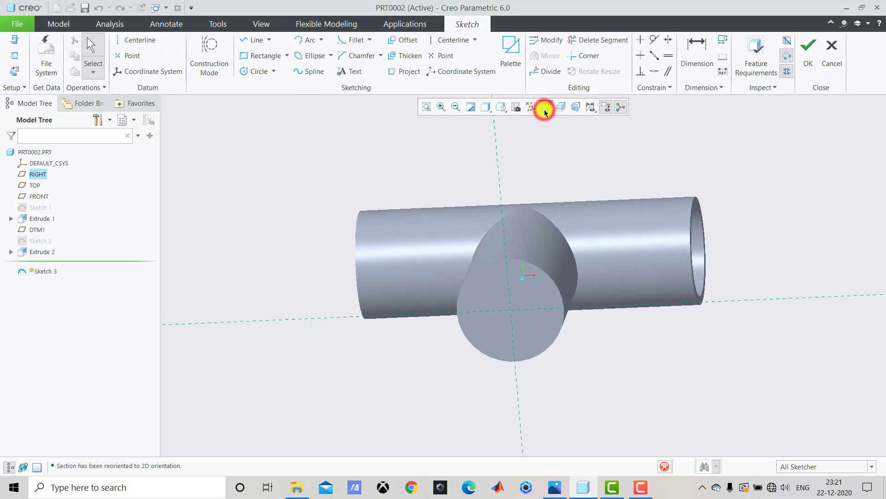
left_click(269, 75)
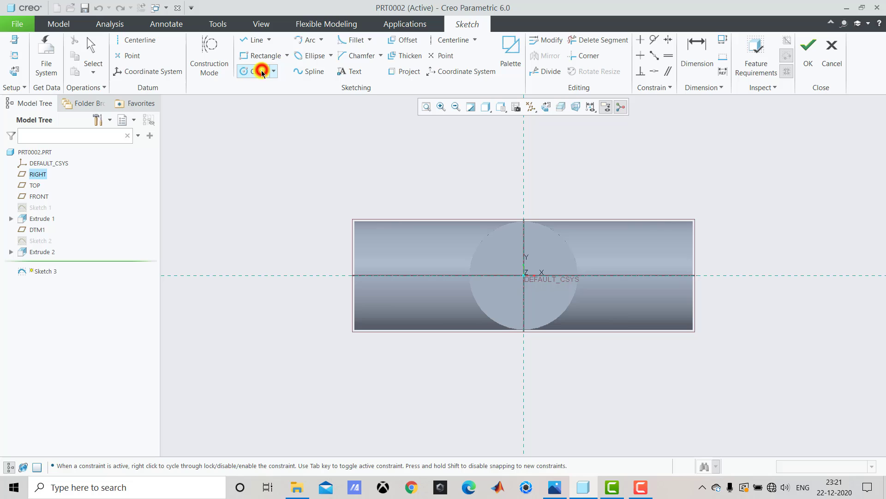
left_click(525, 277)
left_click(544, 300)
middle_click(544, 301)
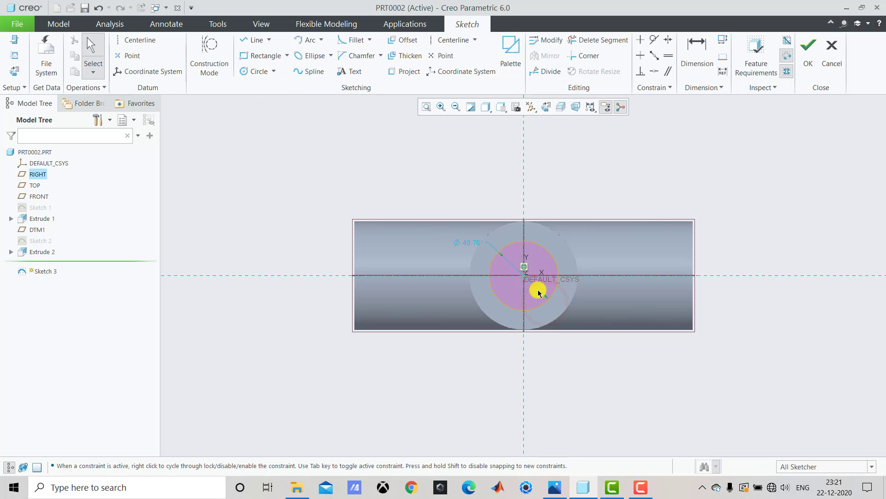
Step: Set the circle diameter to 54 and finish Sketch 3
left_click_drag(468, 242, 451, 182)
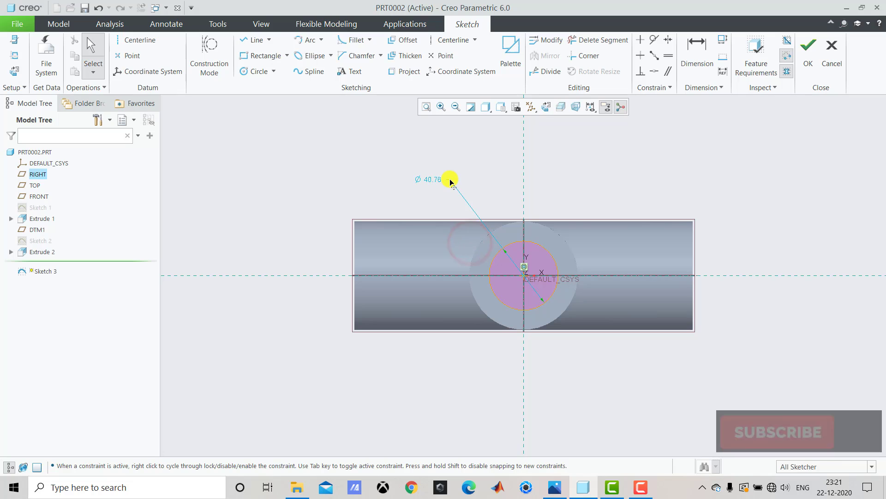
double_click(437, 181)
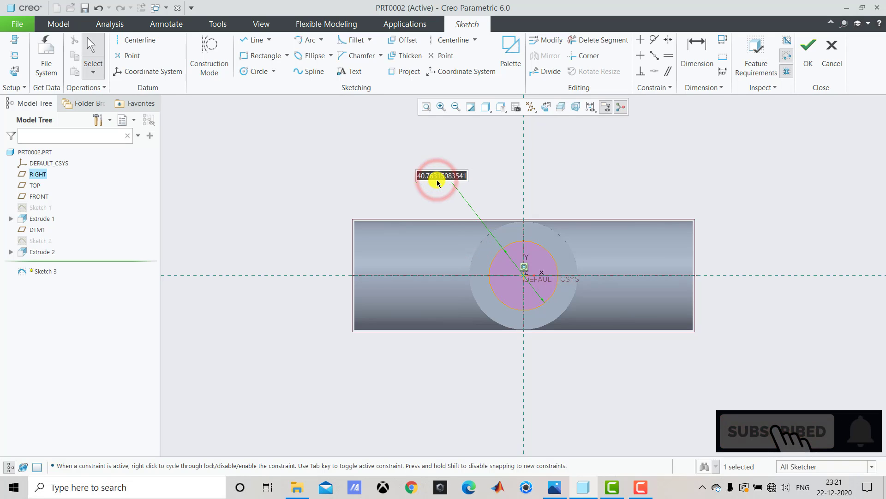
type("54")
key("Return")
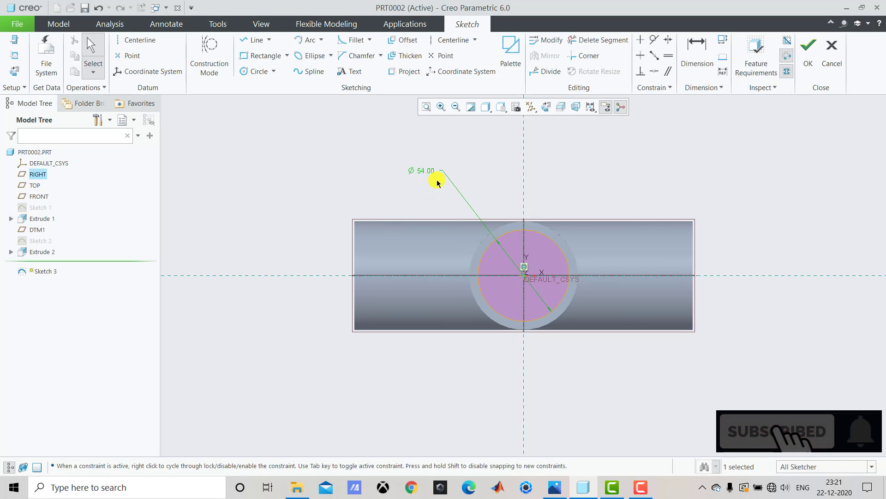
left_click(487, 172)
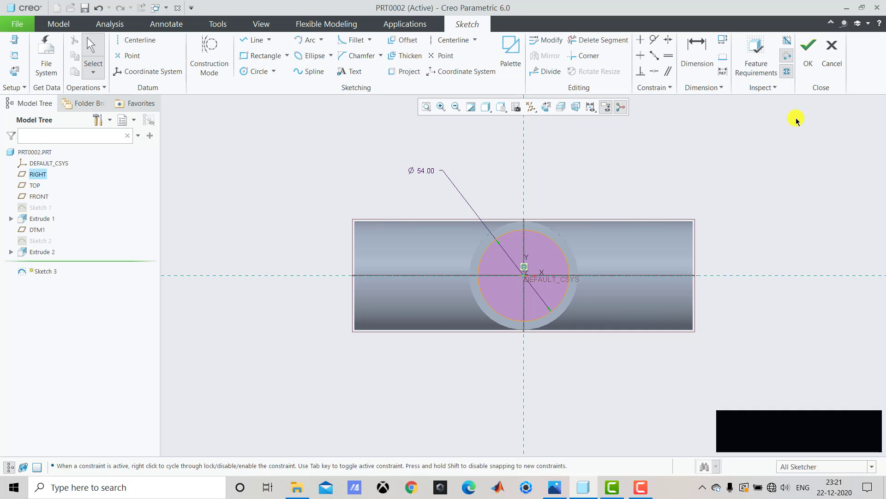
left_click(812, 53)
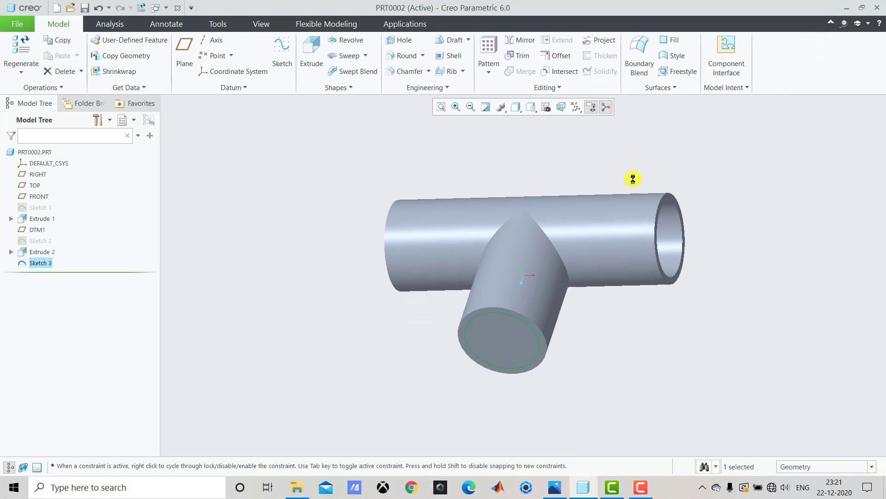
Step: Cut the Ø54 bore into the branch, stopping at the main pipe's inner surface
left_click(311, 66)
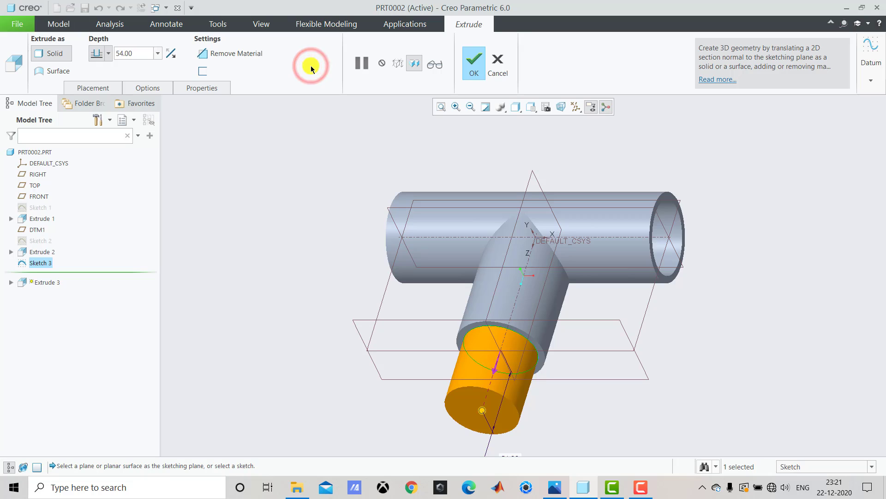
left_click(169, 54)
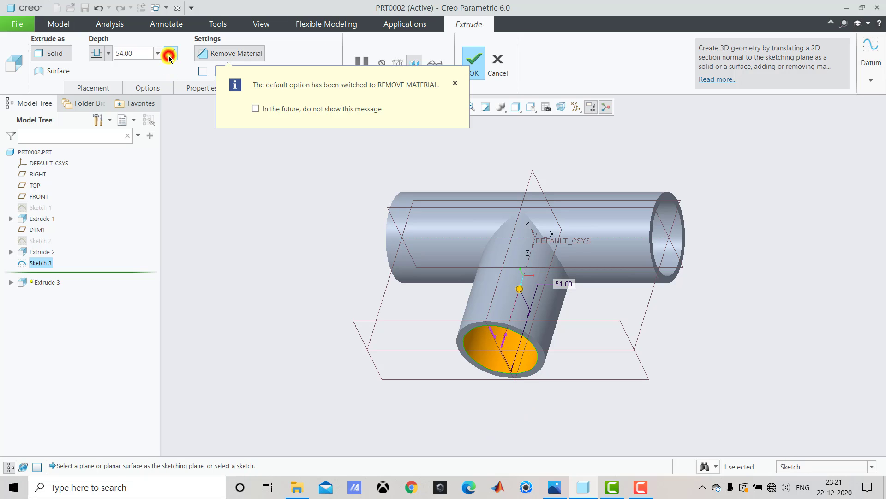
left_click(109, 56)
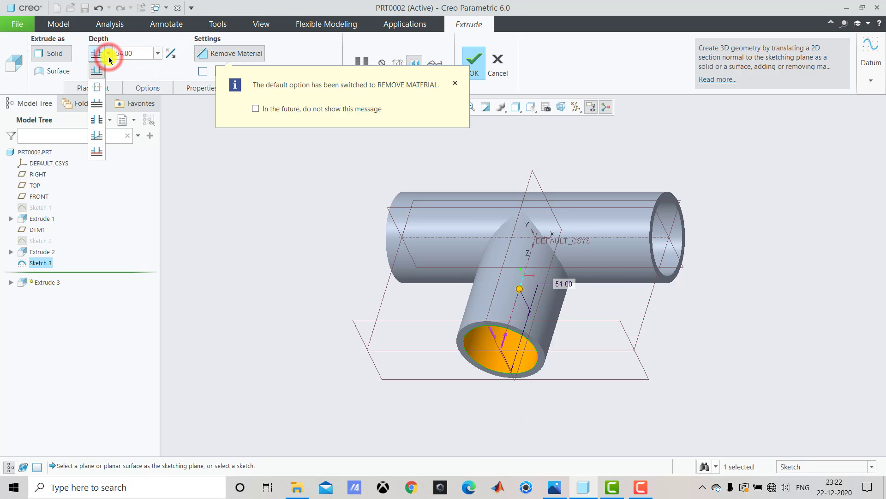
left_click(96, 136)
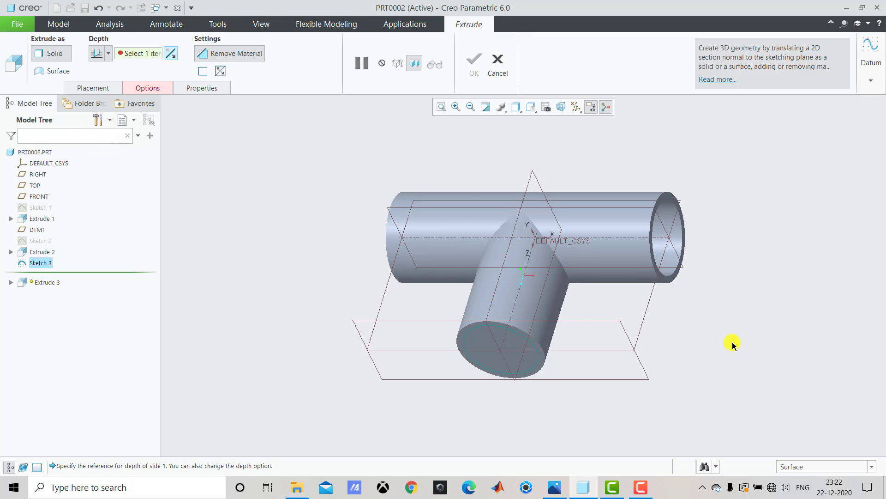
middle_click_drag(732, 345, 645, 327)
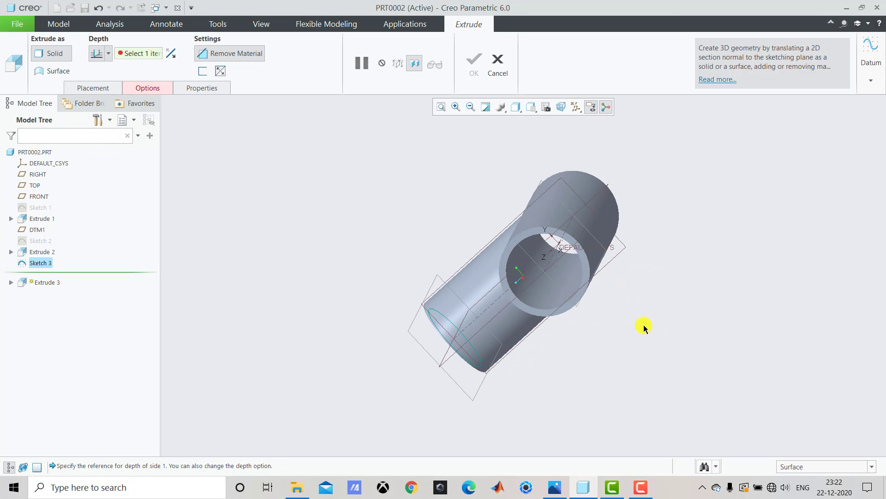
left_click(542, 297)
scroll(542, 272, "up", 3)
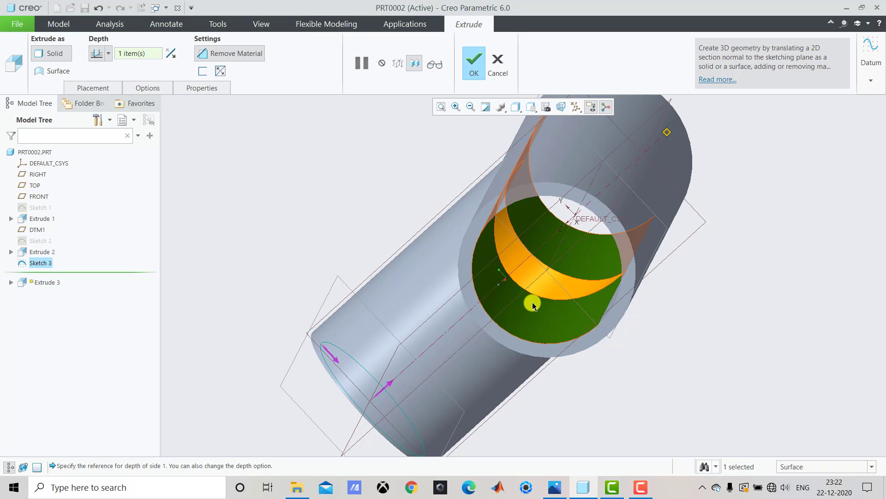
left_click(470, 71)
key("ctrl+d")
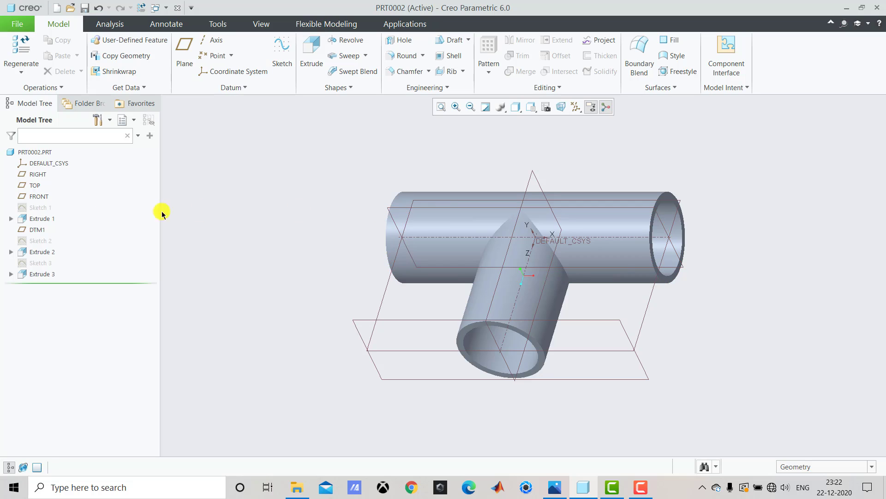
Step: Mirror Extrude 2 and Extrude 3 across the FRONT plane
left_click(40, 251)
left_click(46, 274, "ctrl")
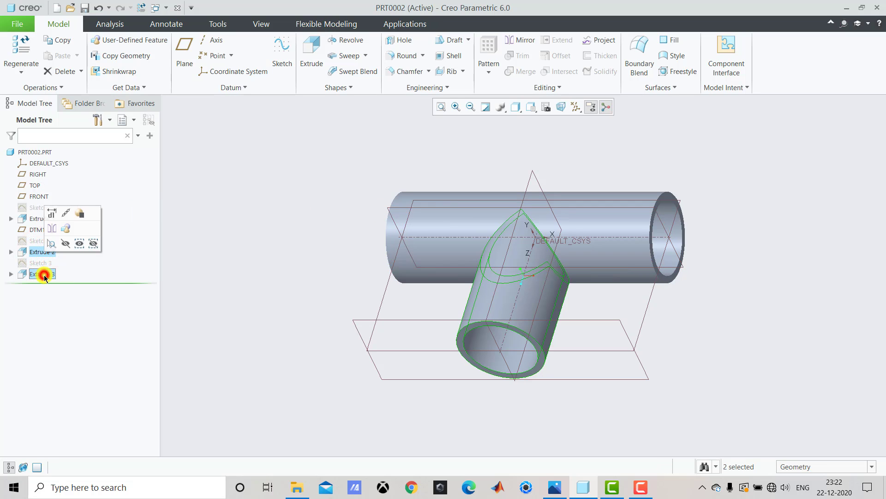
left_click(510, 40)
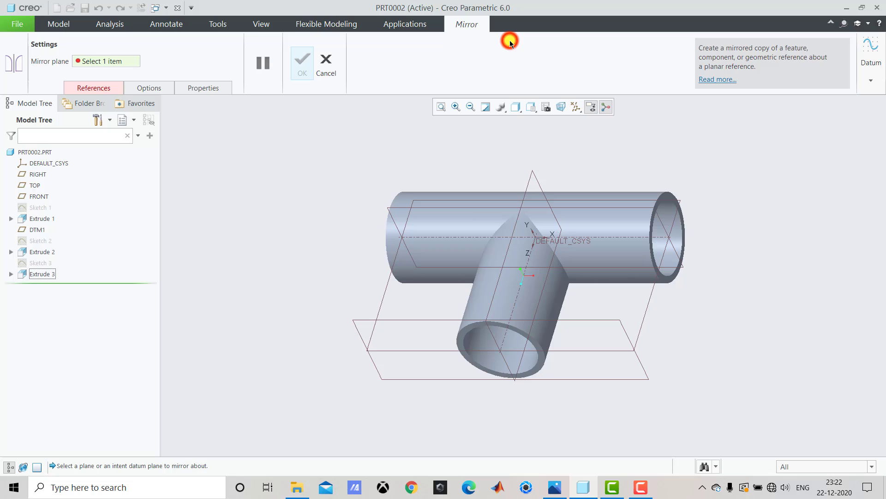
left_click(387, 207)
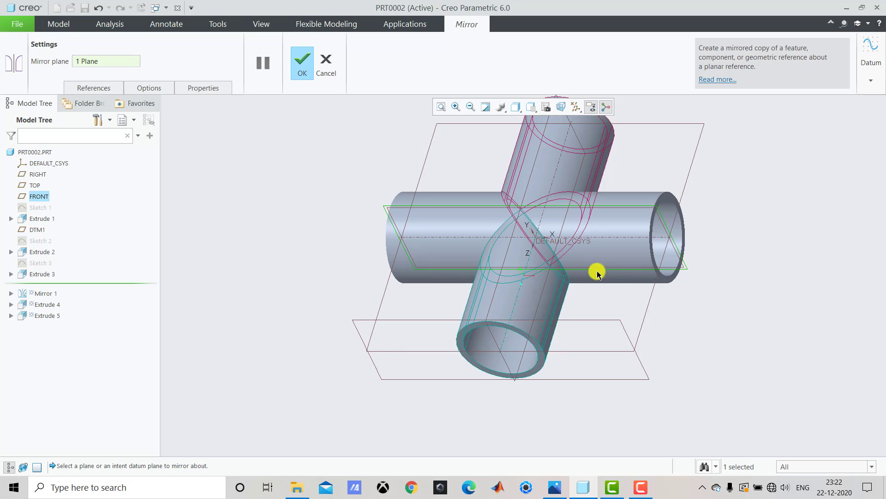
left_click(307, 72)
Step: Inspect the four-way cross from several angles, then bring up the Ex13.jpg reference drawing
middle_click_drag(622, 320, 637, 278)
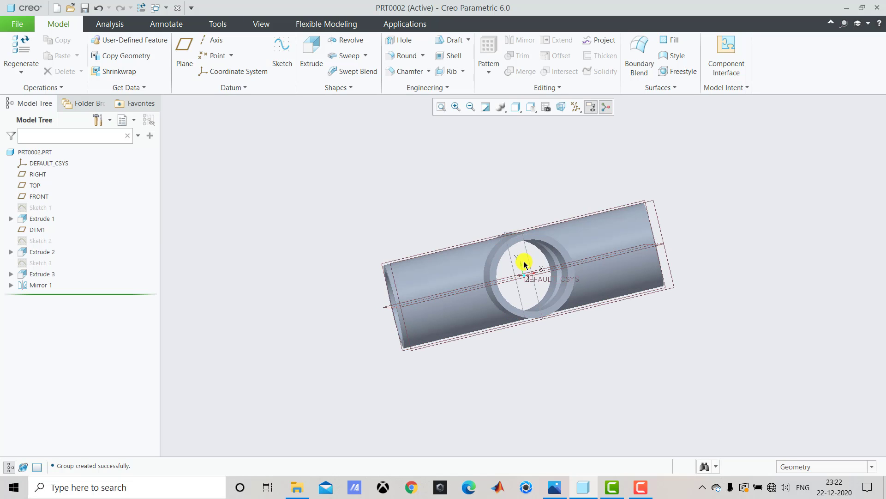
mouse_move(728, 290)
middle_mouse_down()
mouse_move(645, 314)
mouse_move(674, 307)
mouse_move(665, 307)
middle_mouse_up()
middle_click_drag(486, 164, 517, 240)
left_click(551, 487)
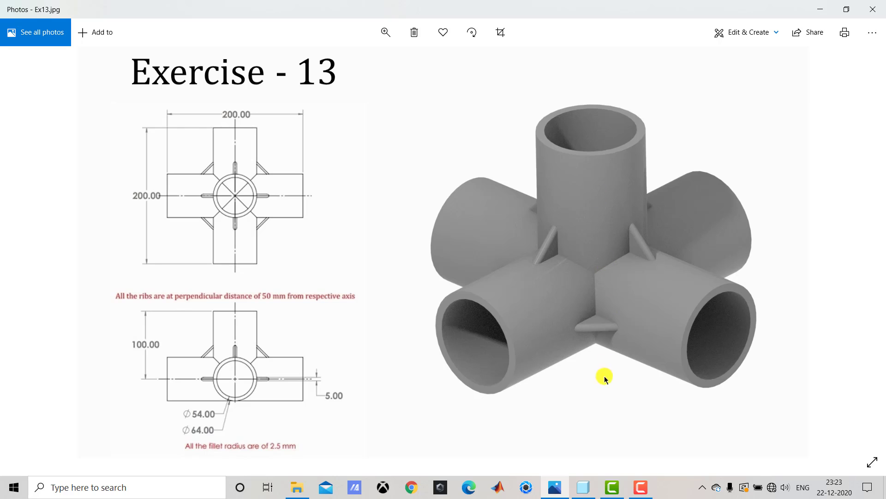
Step: Leave the Ex13 drawing in Photos and return to the Creo model
left_click(583, 487)
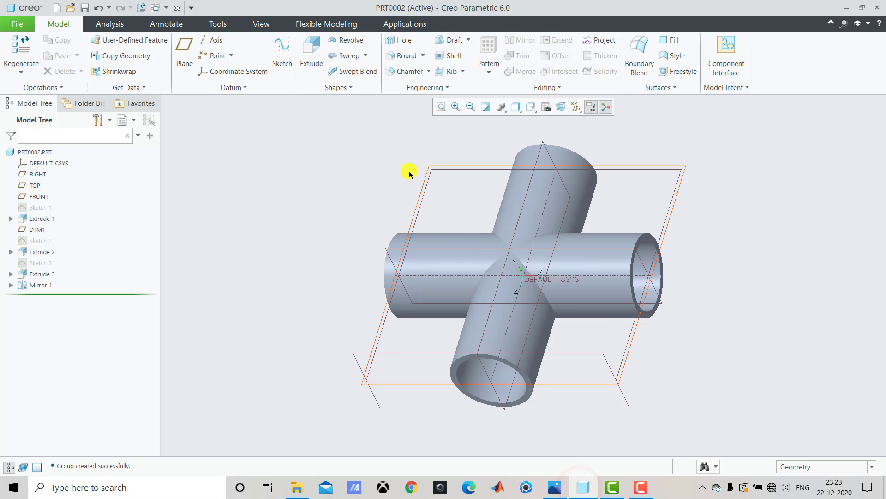
Step: Add datum plane DTM2 at a 100 mm offset from TOP, then start a new sketch
left_click(187, 55)
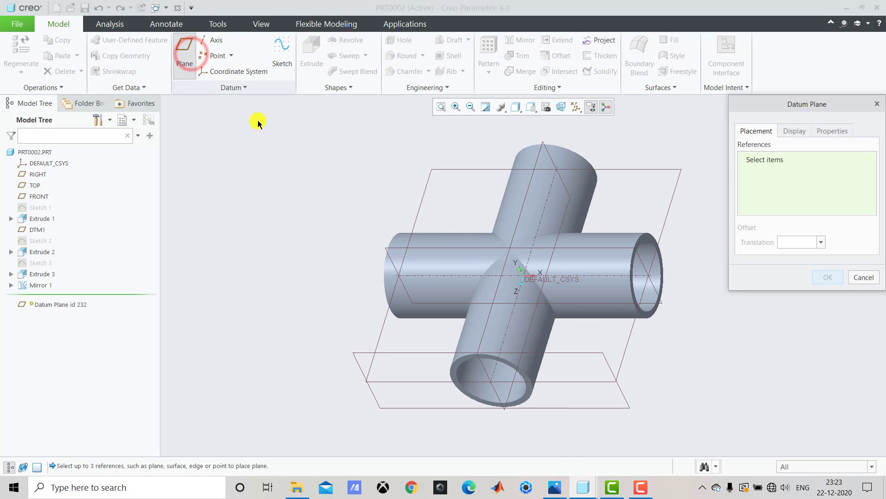
left_click(422, 197)
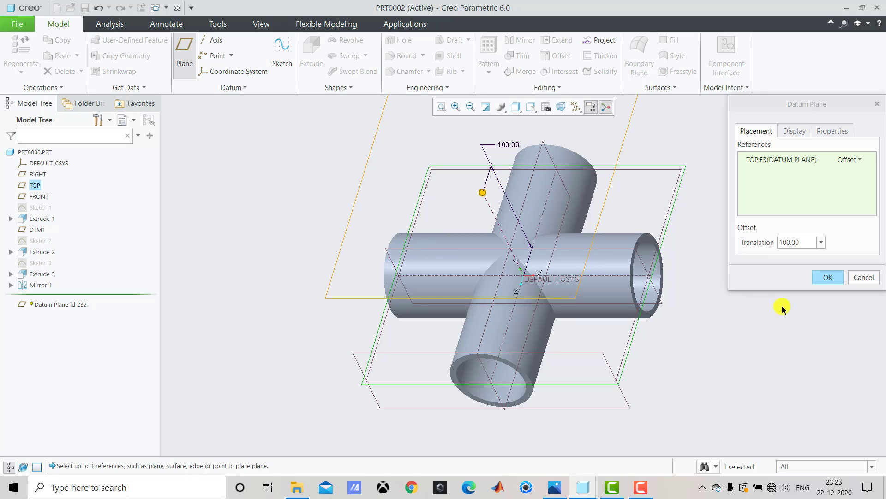
left_click(836, 276)
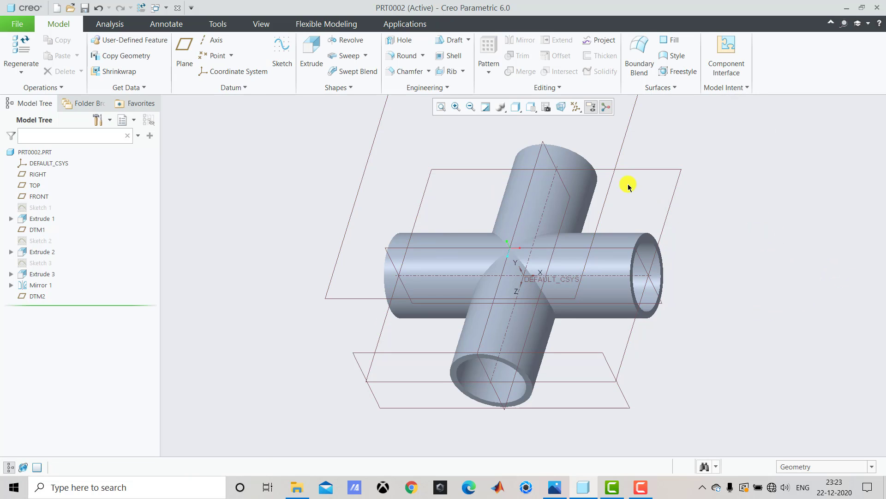
left_click(283, 62)
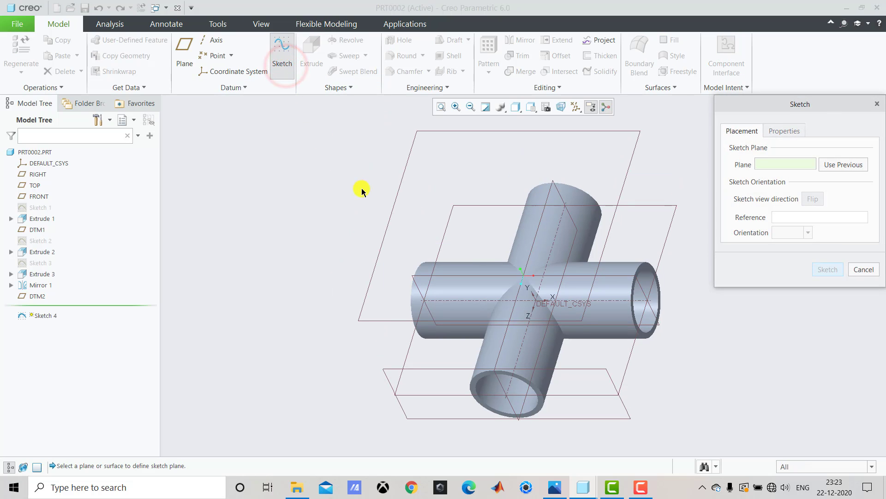
Step: On DTM2, sketch a circle centred on the origin with diameter 64 and finish the sketch
left_click(395, 202)
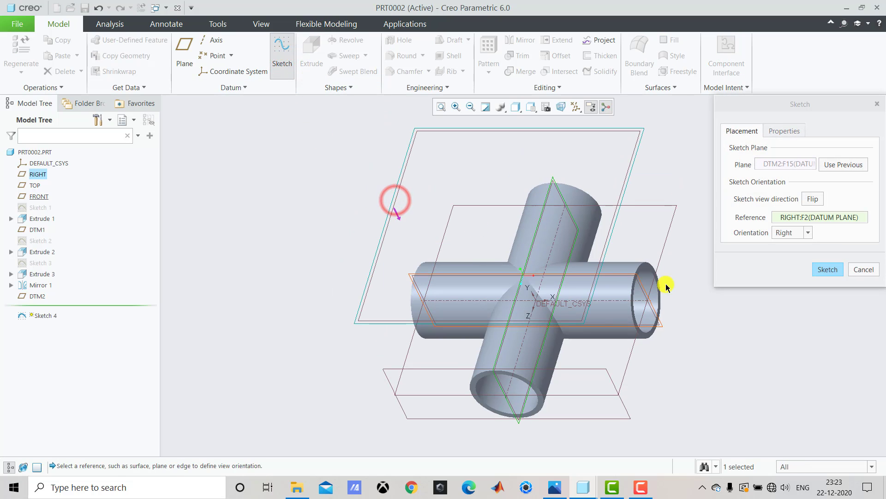
left_click(823, 272)
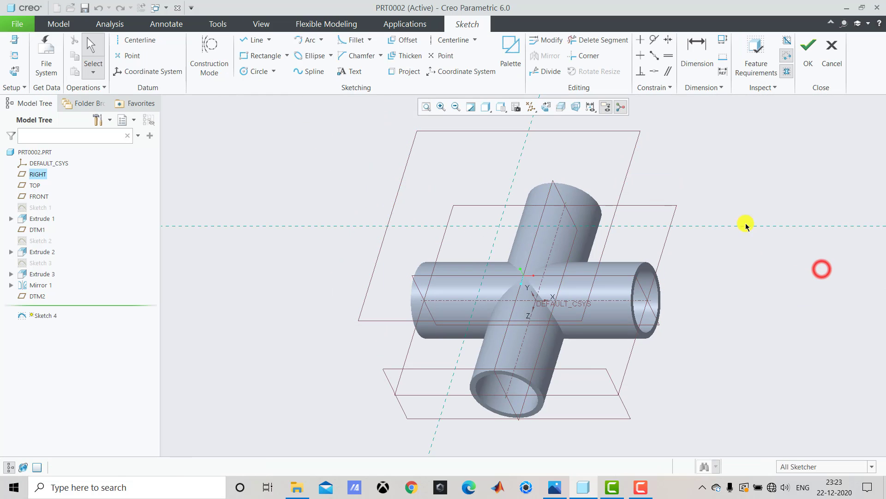
left_click(546, 108)
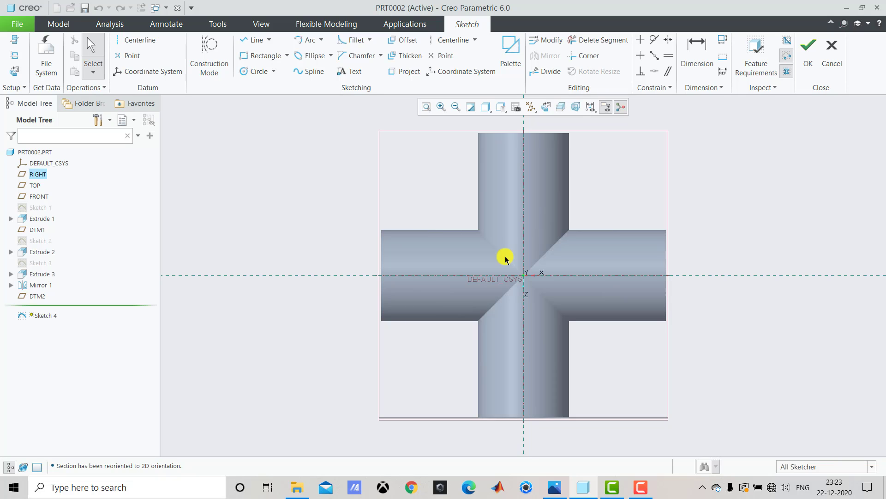
left_click(257, 72)
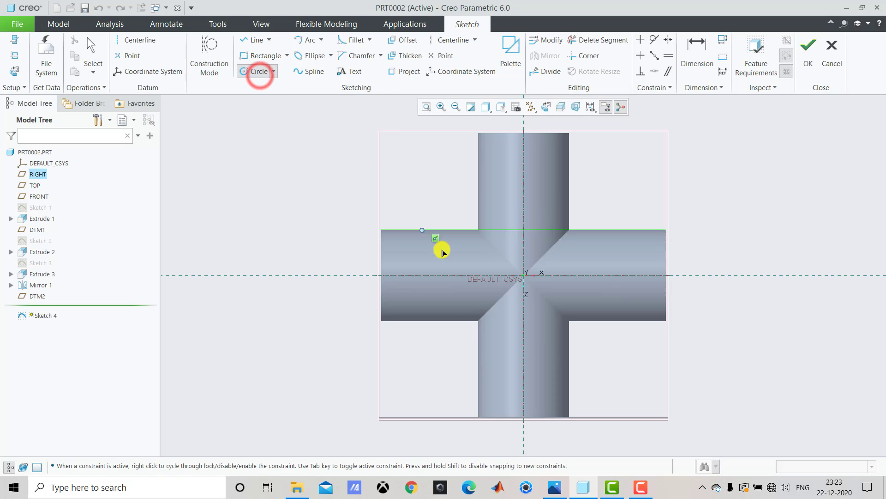
left_click(525, 277)
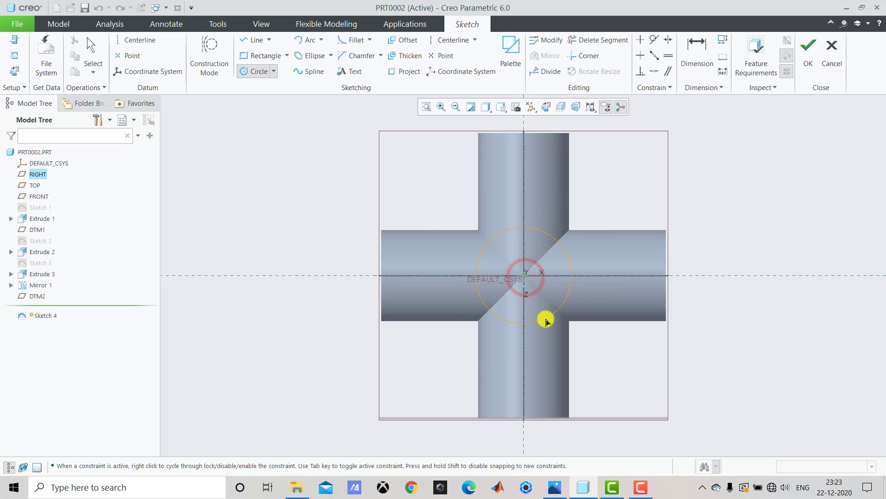
left_click(545, 319)
middle_click(545, 319)
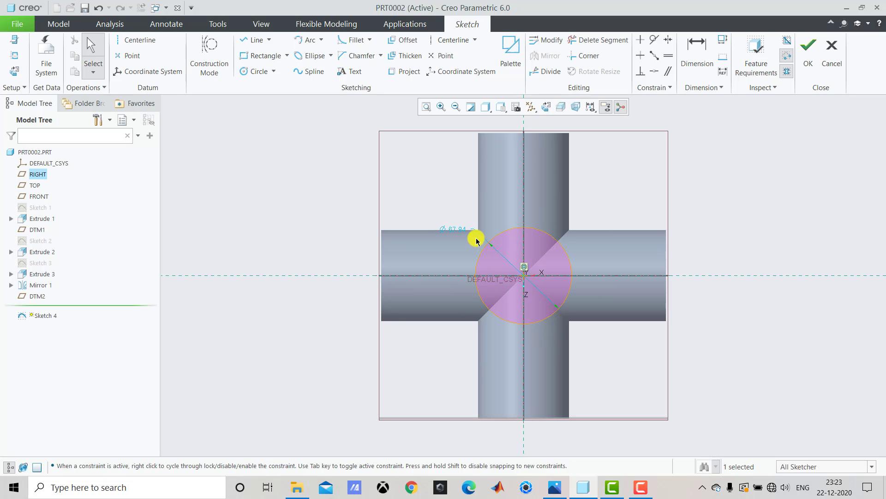
left_click_drag(464, 233, 443, 203)
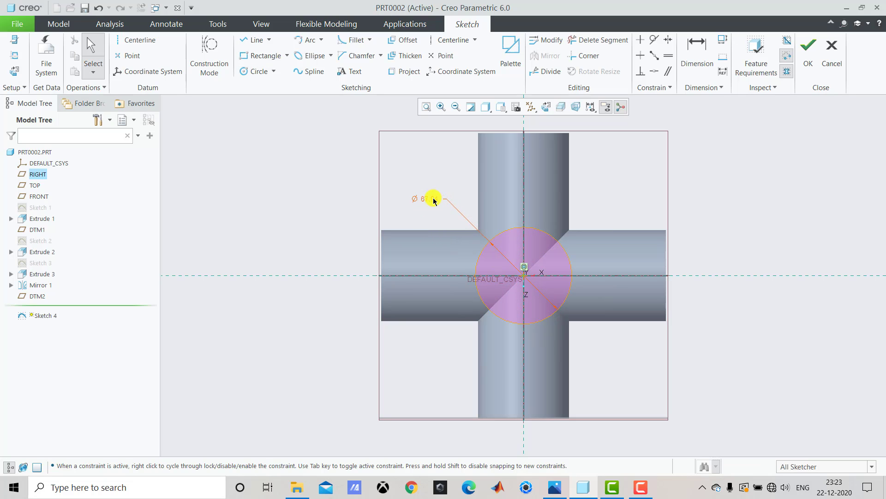
double_click(434, 199)
type("64.00")
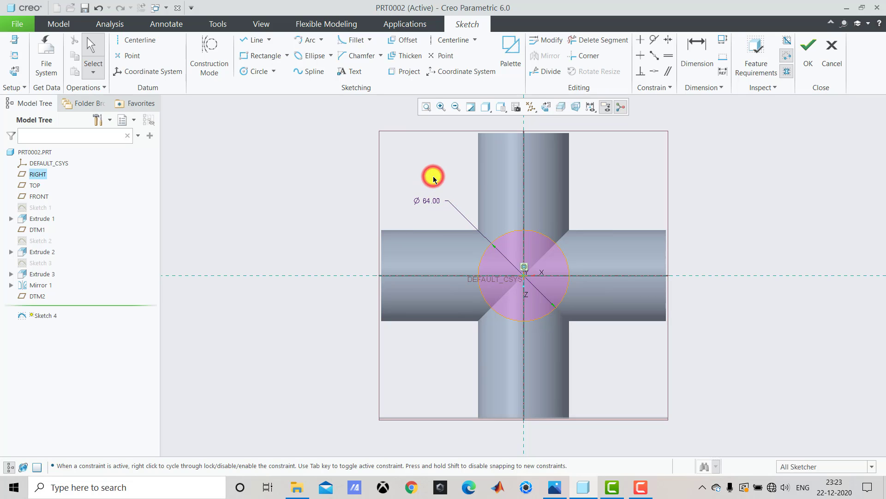
left_click(809, 60)
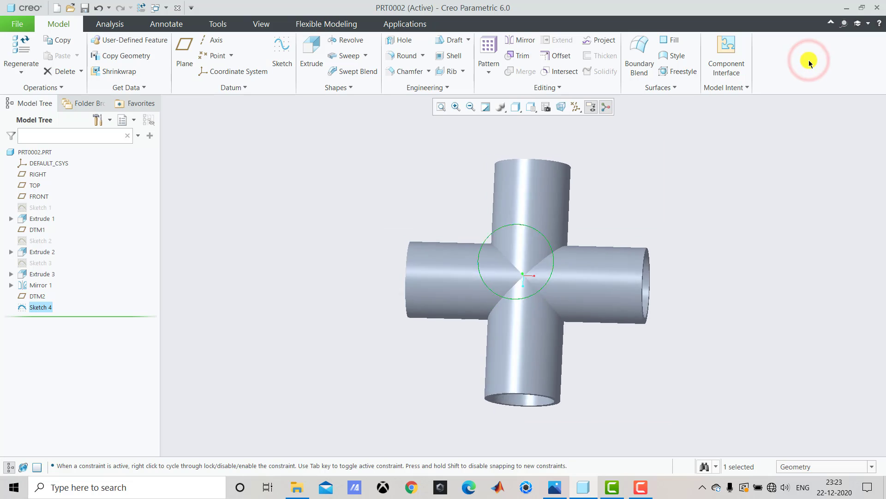
Step: Extrude Sketch 4 downward Through All as a solid Ø64 vertical arm
left_click(316, 60)
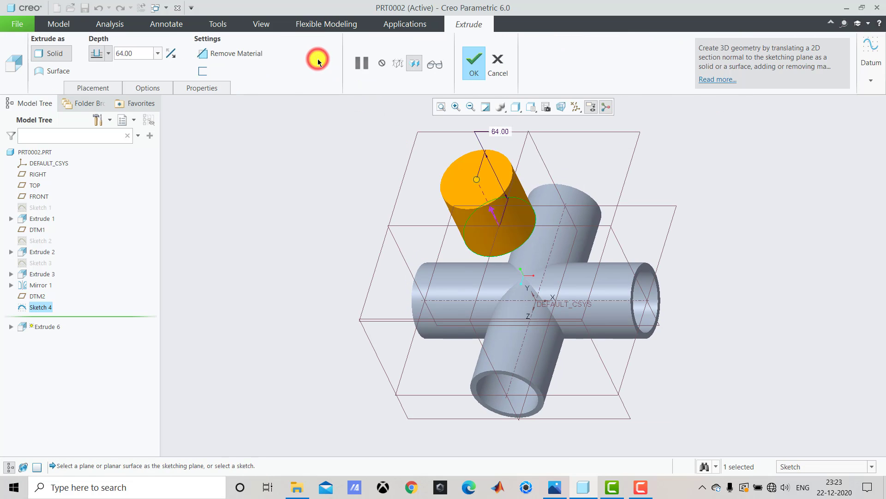
left_click(172, 53)
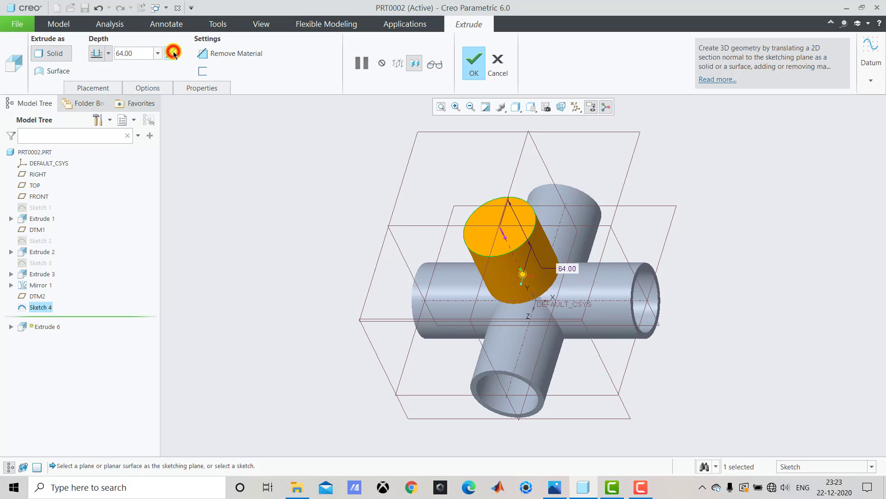
left_click(109, 52)
left_click(101, 104)
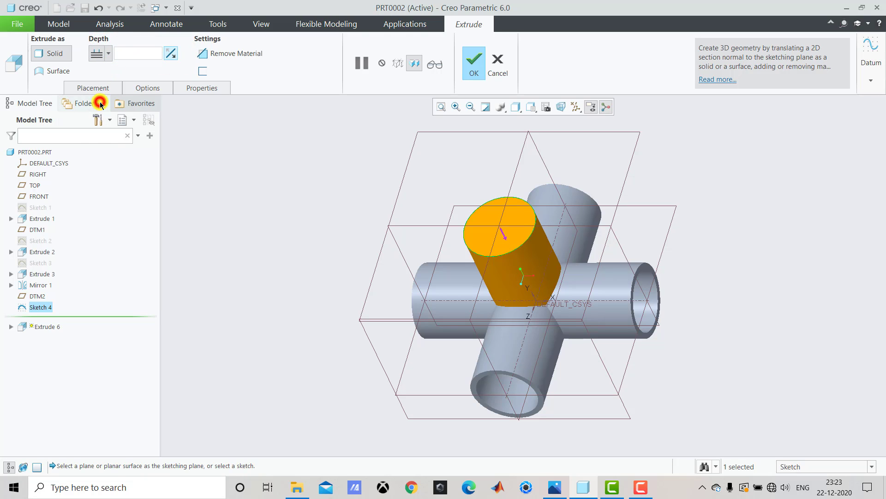
left_click(475, 67)
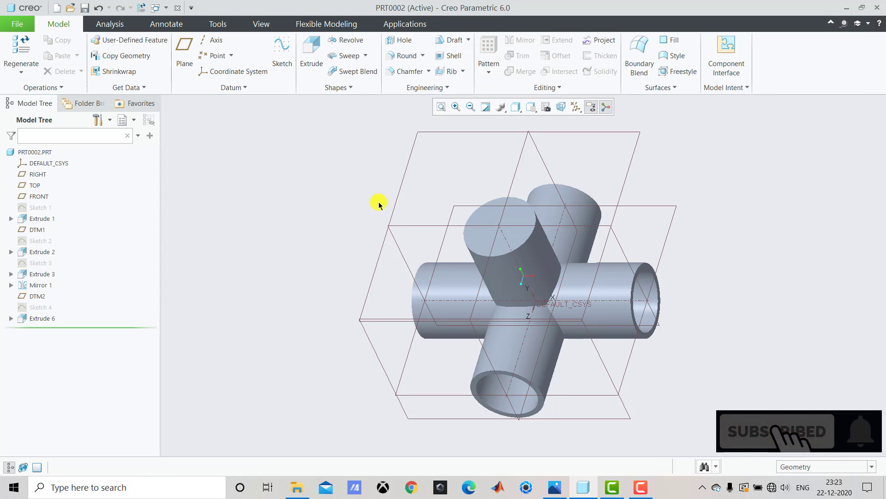
Step: Start a new sketch on the top face of the vertical cylinder, viewed straight on
left_click(282, 51)
left_click(484, 215)
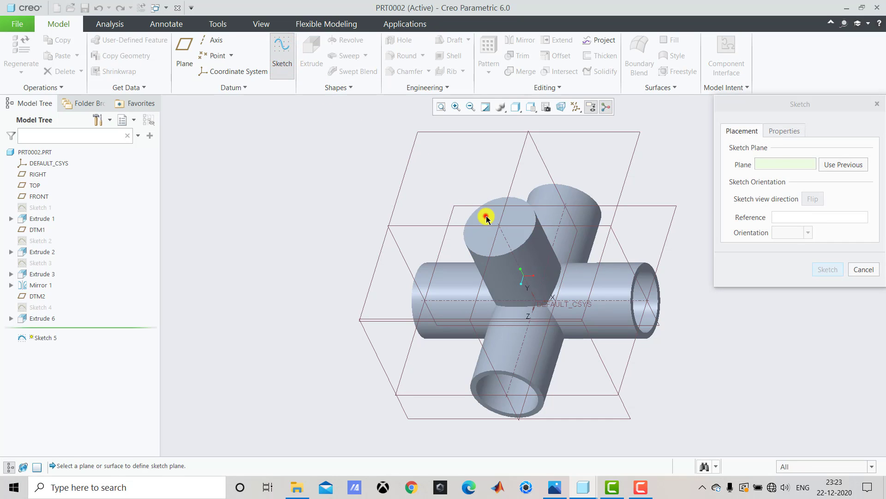
left_click(825, 271)
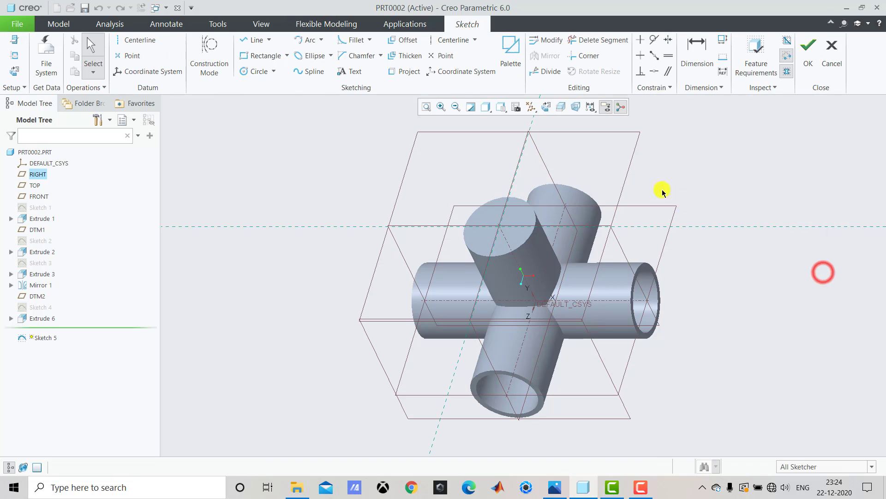
left_click(547, 107)
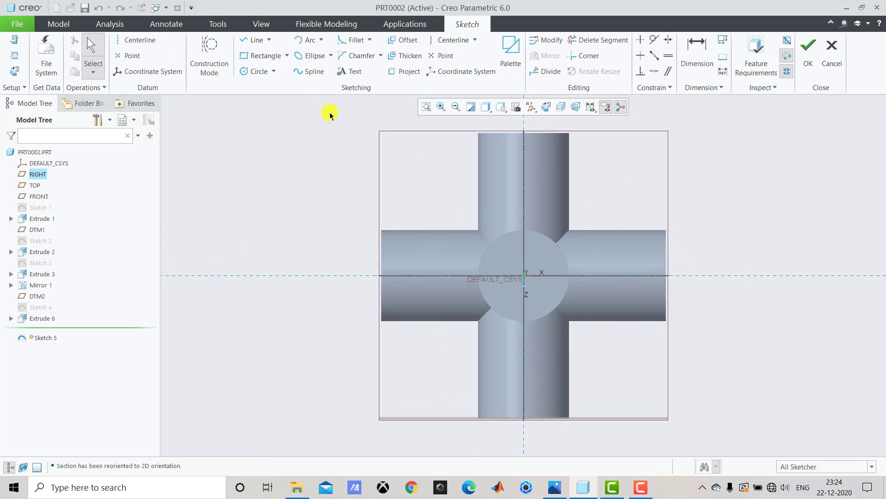
Step: Draw a circle centred on the origin, set its diameter to 54, and finish the sketch
left_click(250, 72)
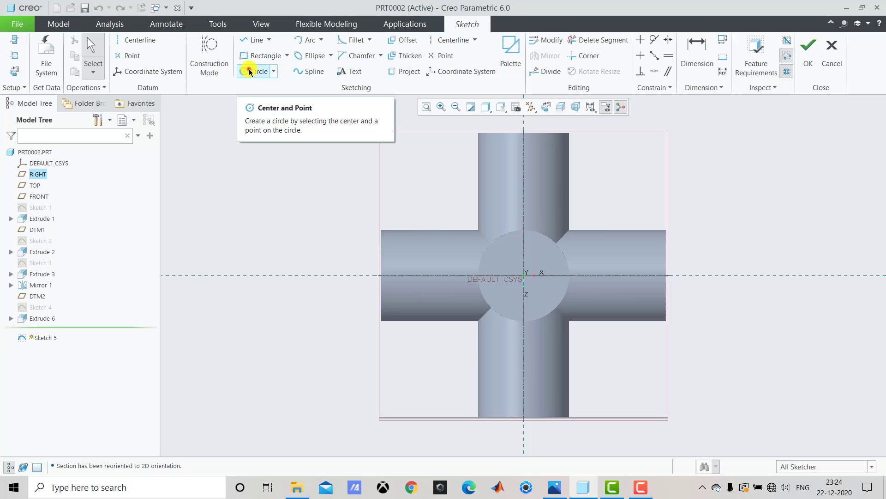
left_click(525, 277)
left_click(534, 301)
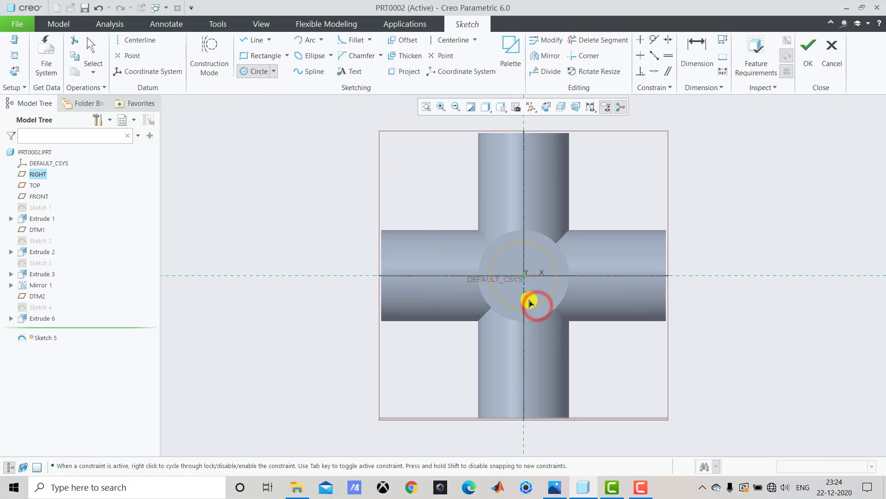
middle_click(530, 301)
left_click_drag(471, 245, 444, 196)
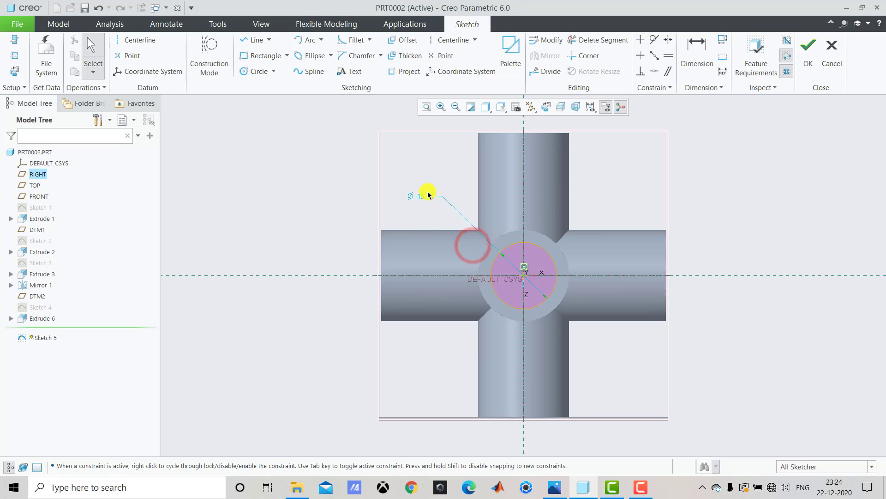
double_click(425, 194)
type("54")
key("Return")
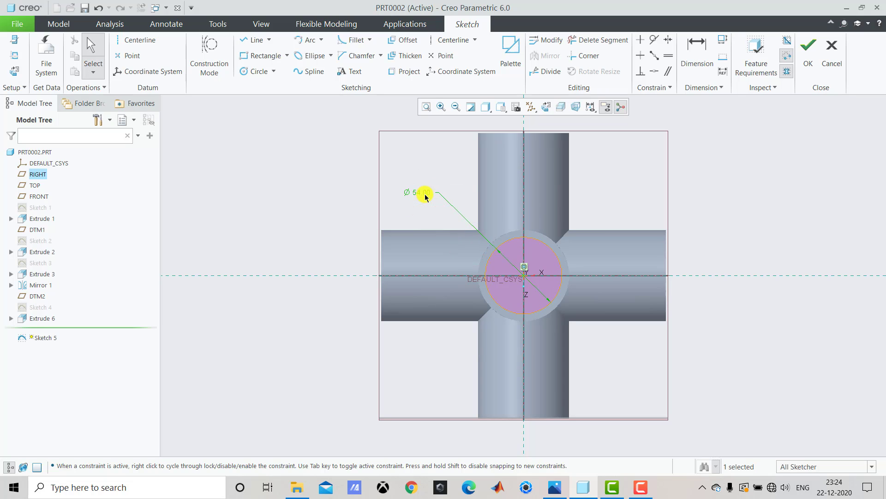
left_click(430, 174)
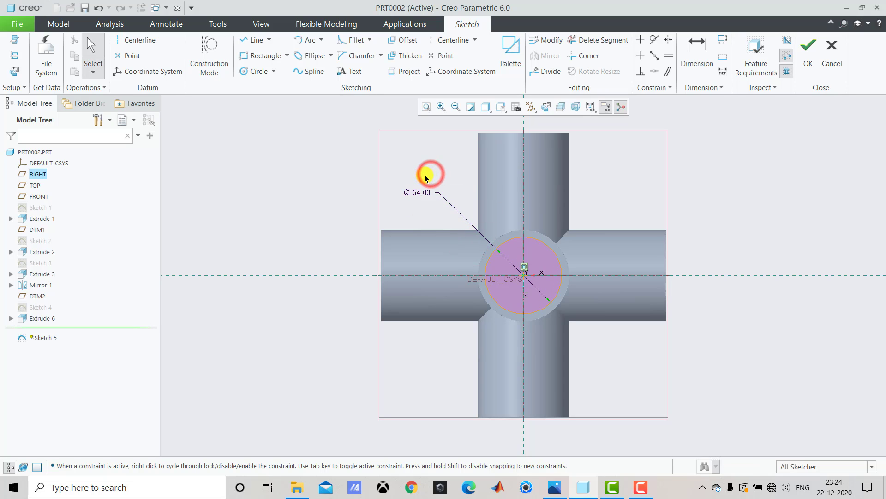
left_click(809, 58)
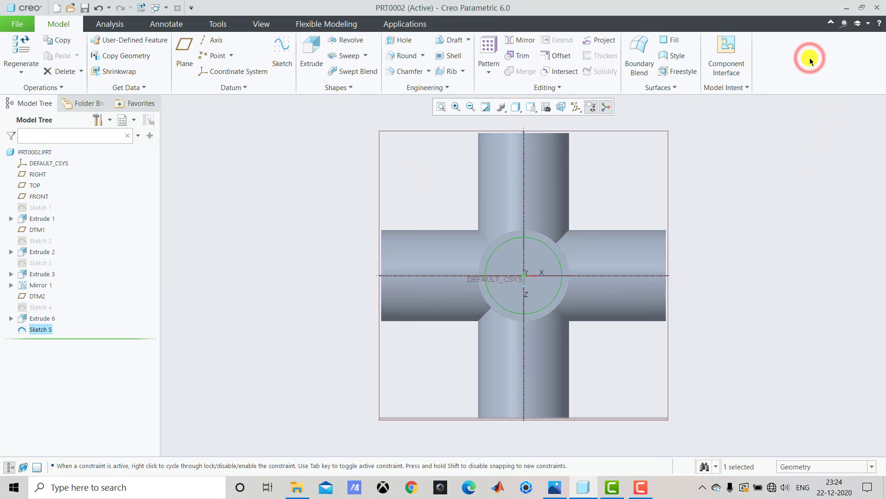
Step: Cut the Ø54 circle down to the tube's inner surface, then view the Ex13 drawing
left_click(314, 64)
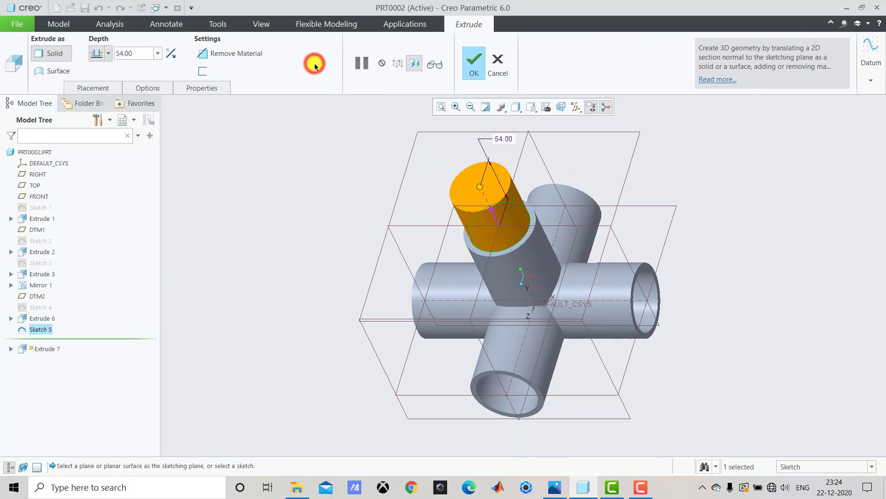
left_click(170, 54)
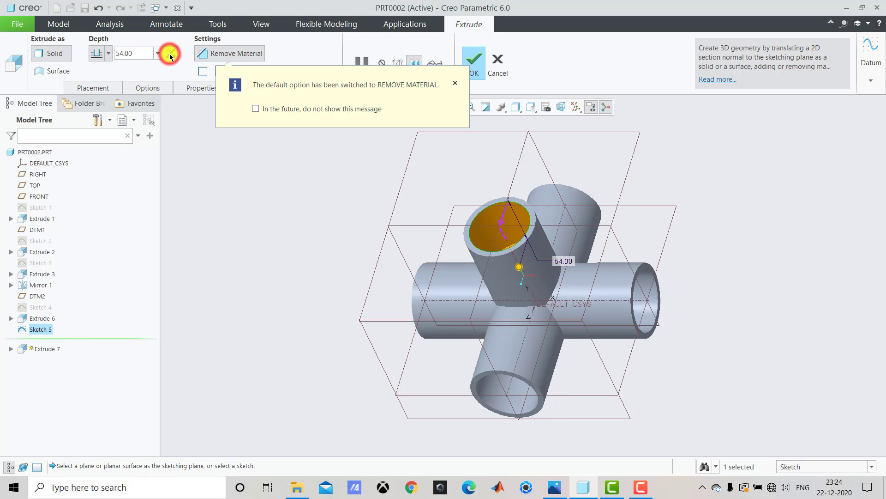
left_click(108, 53)
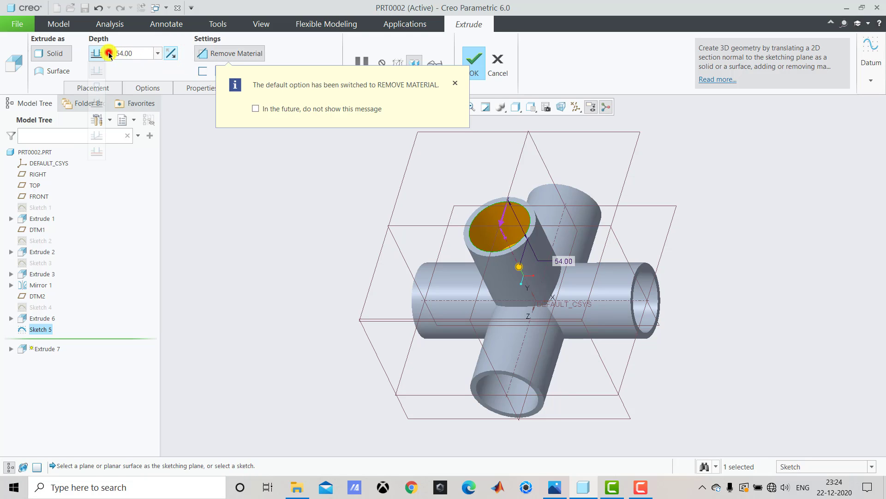
left_click(96, 135)
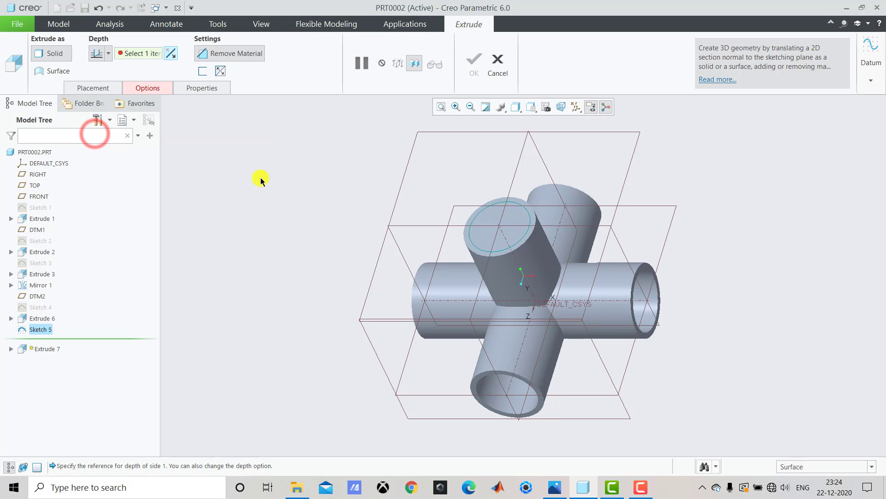
middle_click_drag(728, 262, 674, 231)
scroll(521, 291, "up", 5)
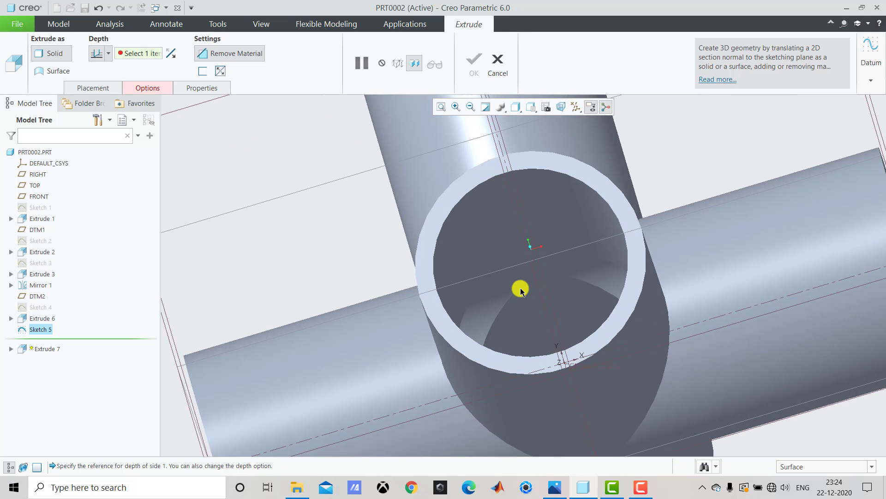
left_click(517, 255)
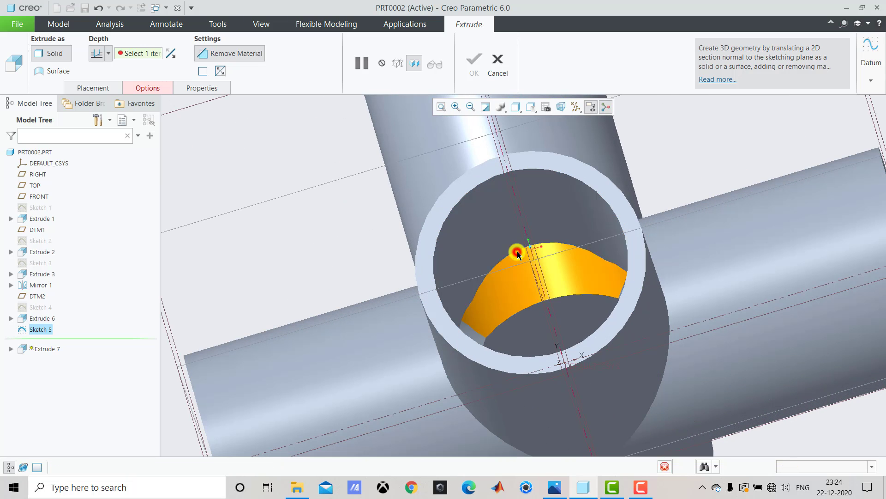
scroll(537, 289, "down", 2)
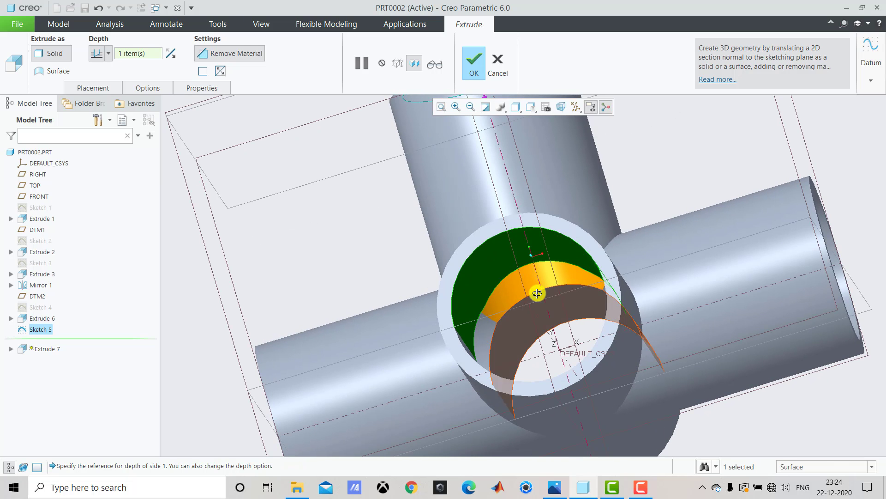
left_click(477, 70)
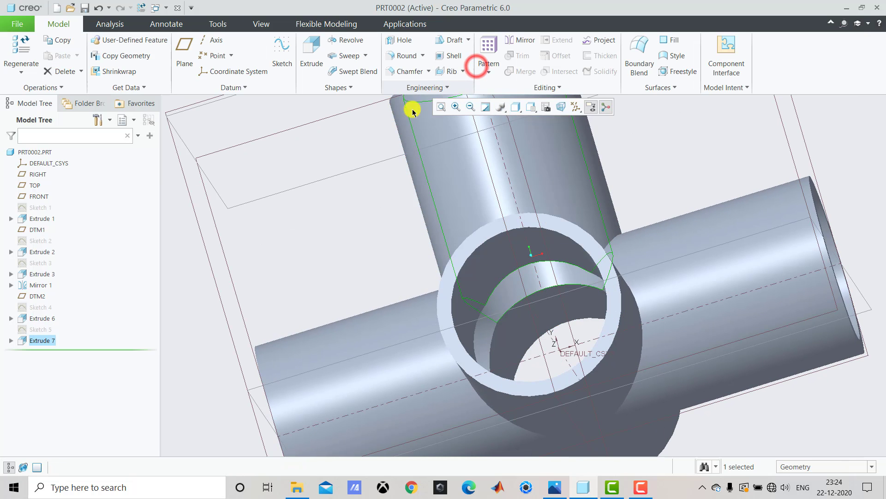
left_click(370, 133)
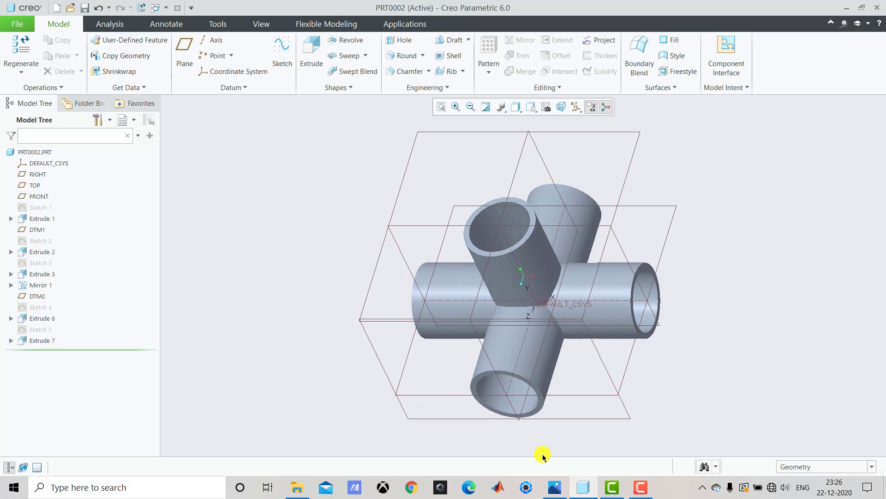
left_click(554, 487)
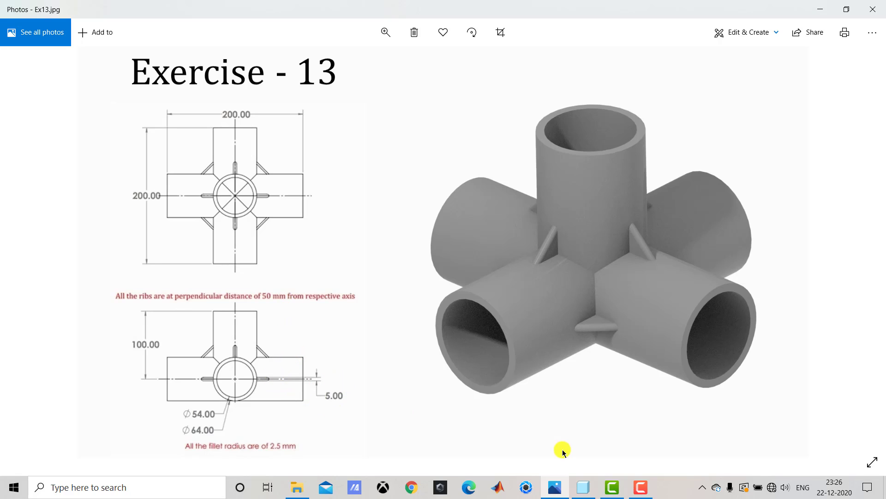
Step: Leave the Ex13 rib drawing in Photos and return to the Creo model
left_click(583, 487)
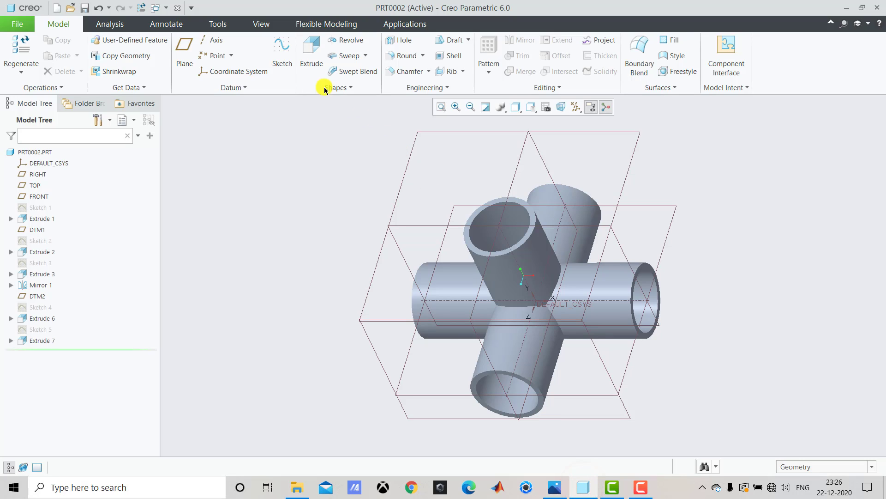
Step: Start a sketch on the TOP plane and draw the diagonal rib line ending on the lower tube
left_click(282, 52)
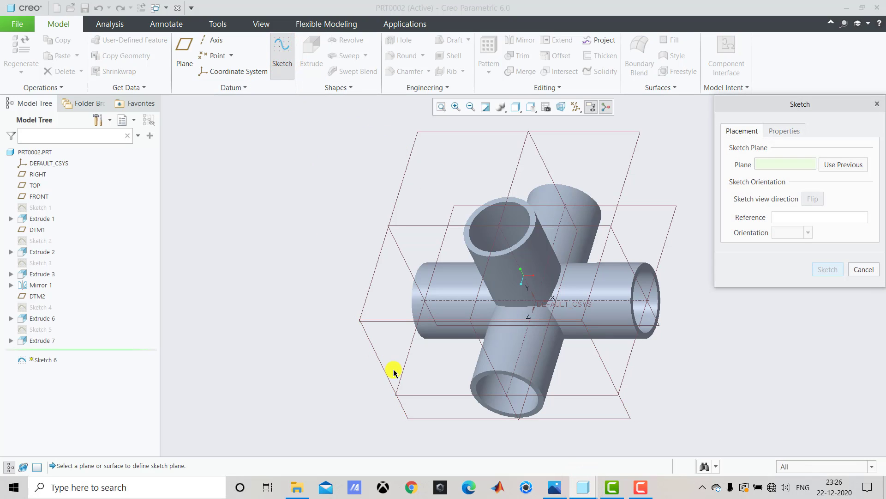
left_click(407, 361)
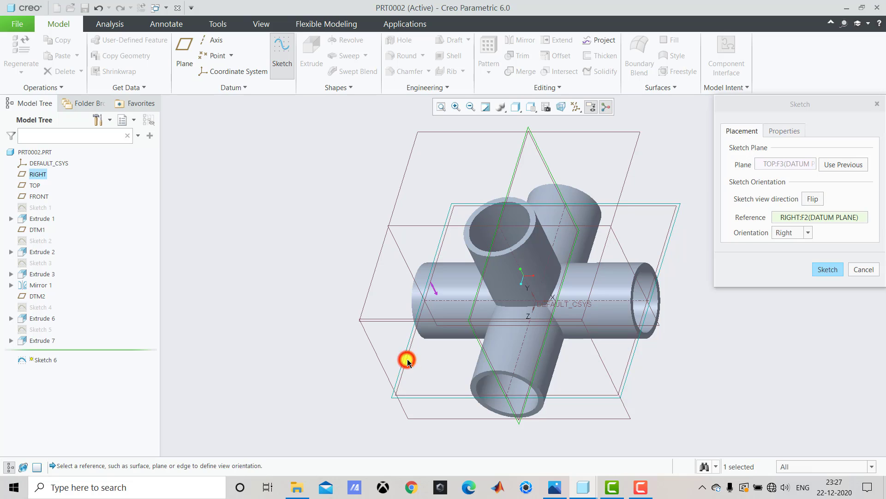
left_click(828, 269)
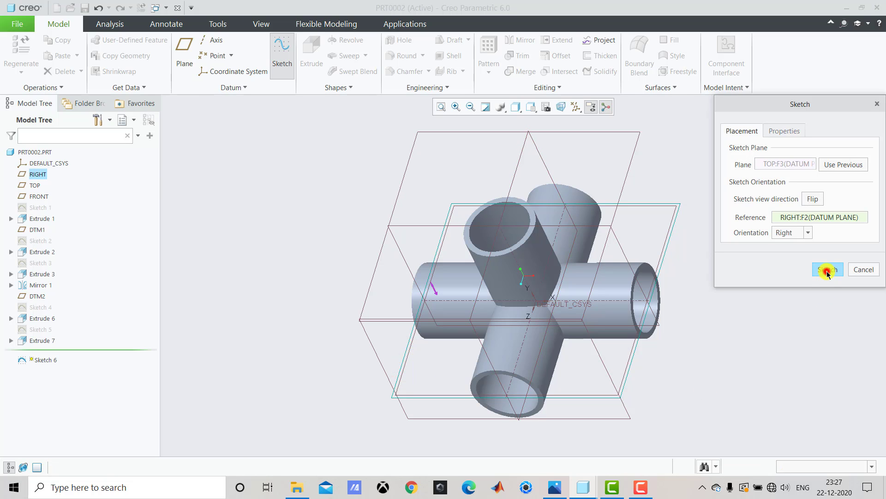
left_click(546, 107)
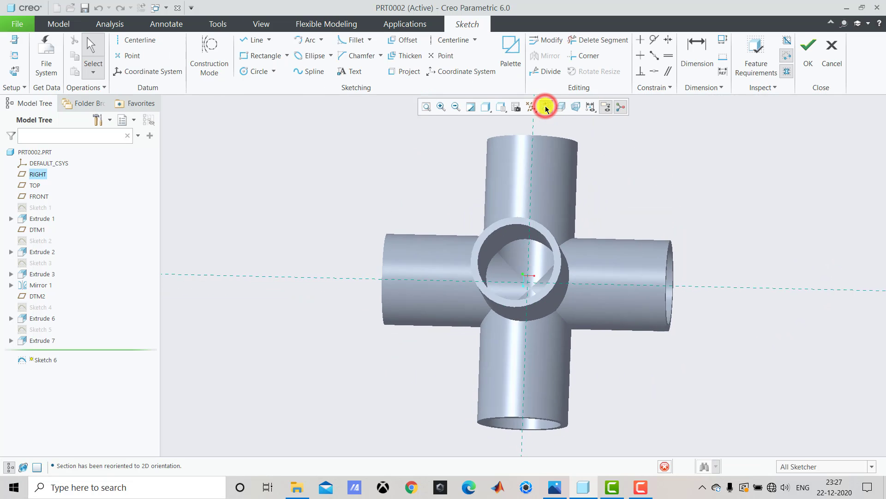
left_click(245, 43)
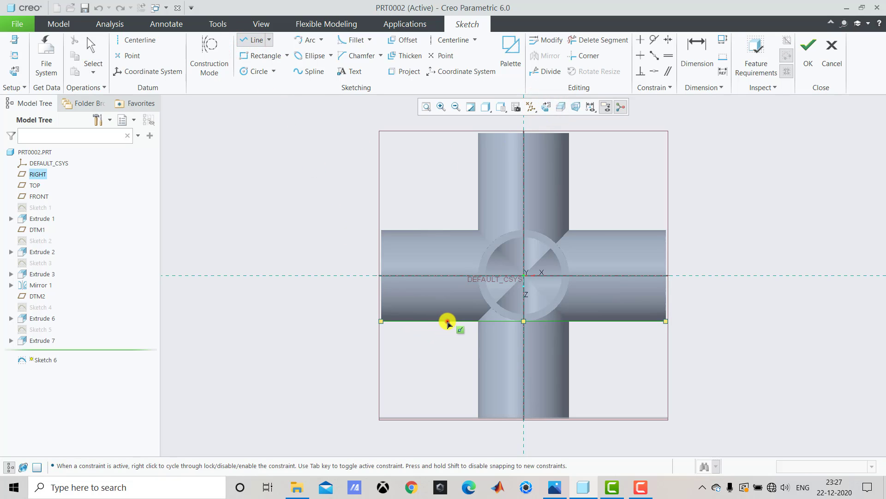
left_click(480, 351)
middle_click(441, 351)
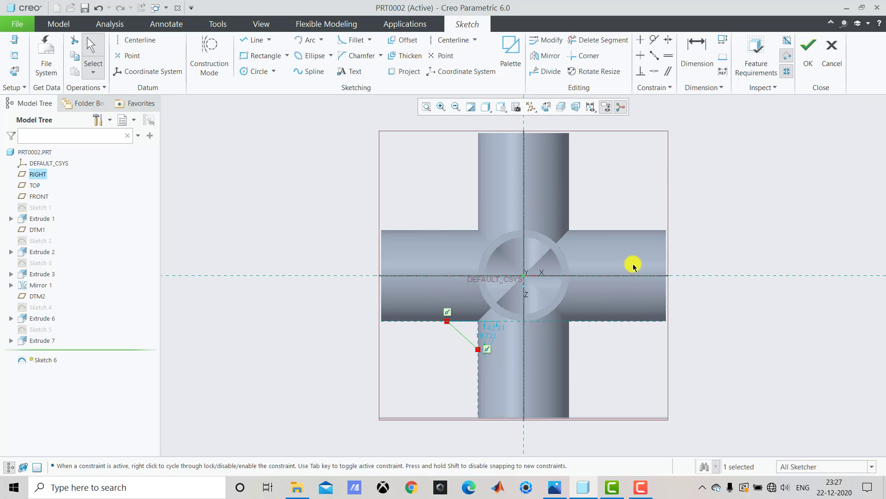
Step: Dimension the rib line 50 vertically and 50 horizontally from the axes, then finish Sketch 6
left_click(685, 64)
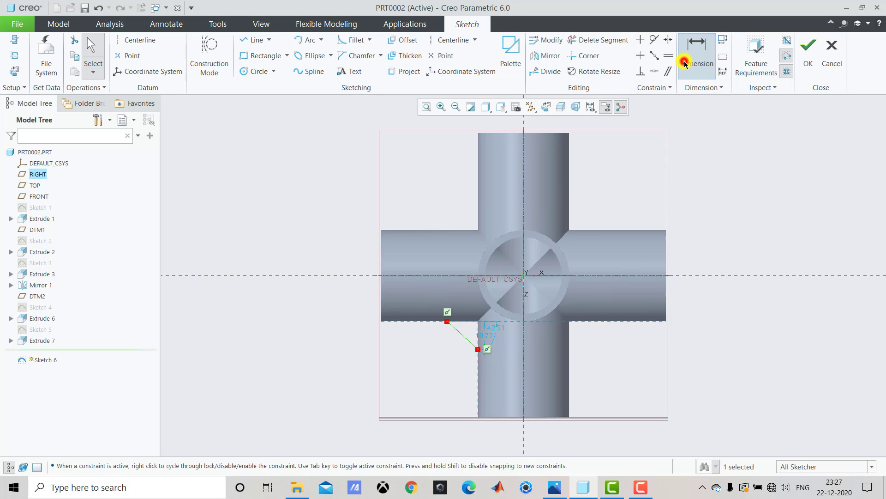
left_click(478, 350)
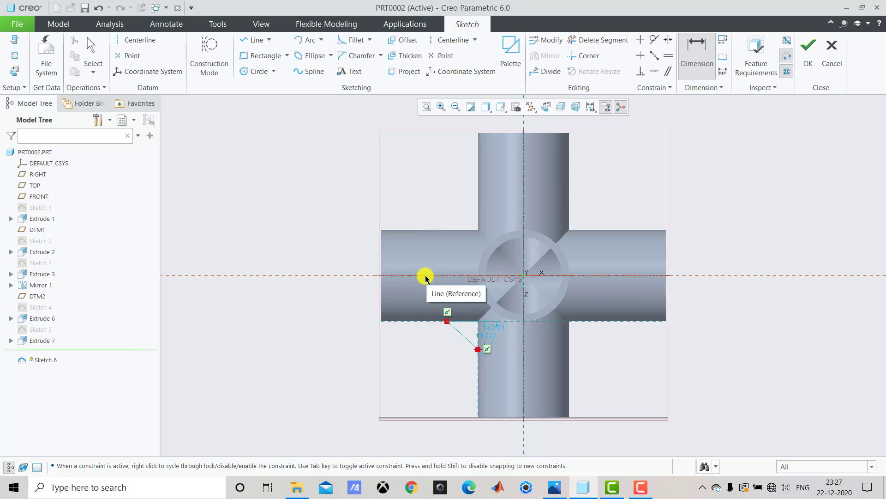
left_click(426, 277)
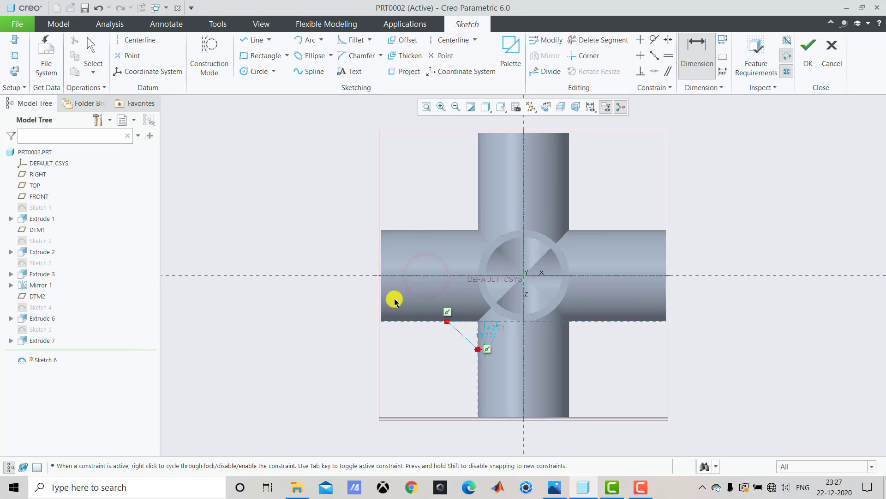
middle_click(358, 298)
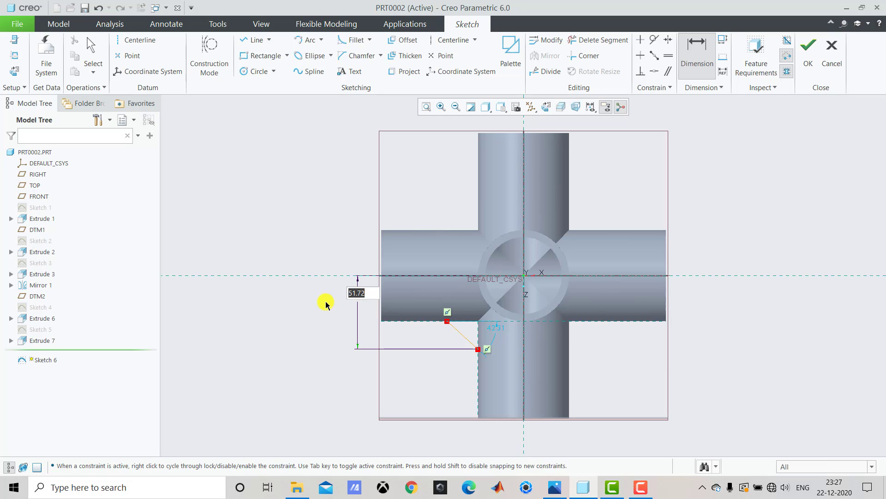
type("50")
key("Return")
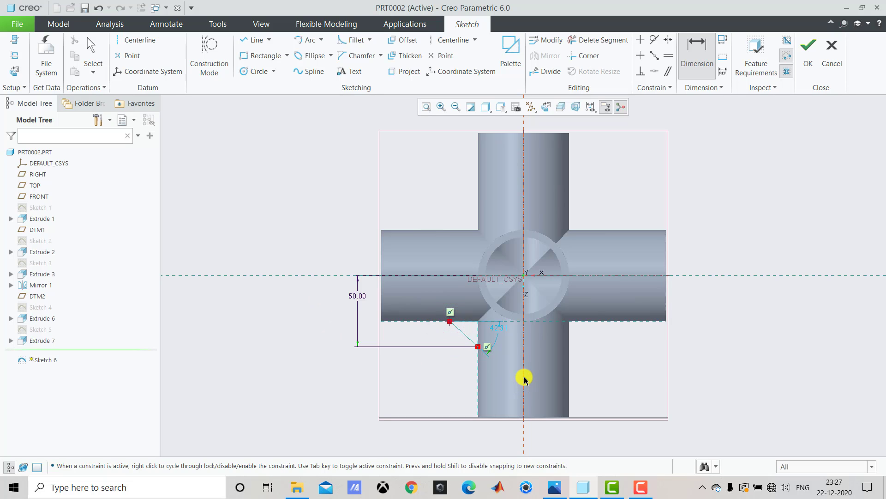
middle_click(497, 379)
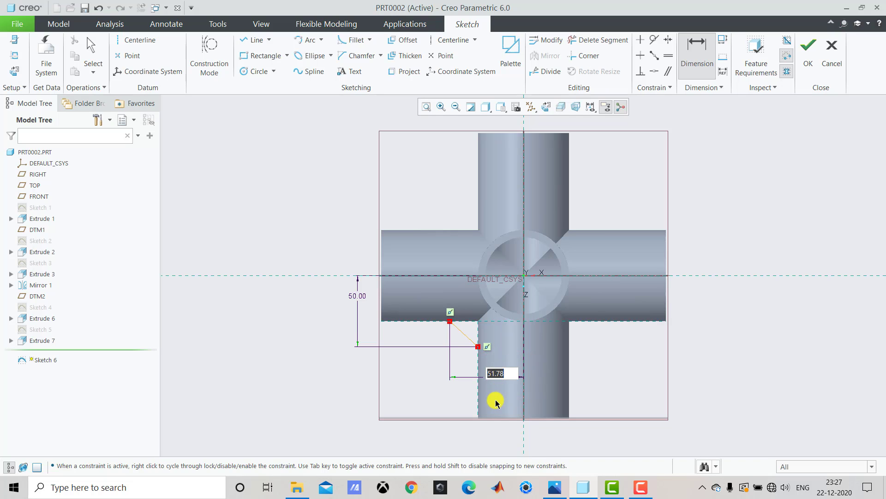
key("Return")
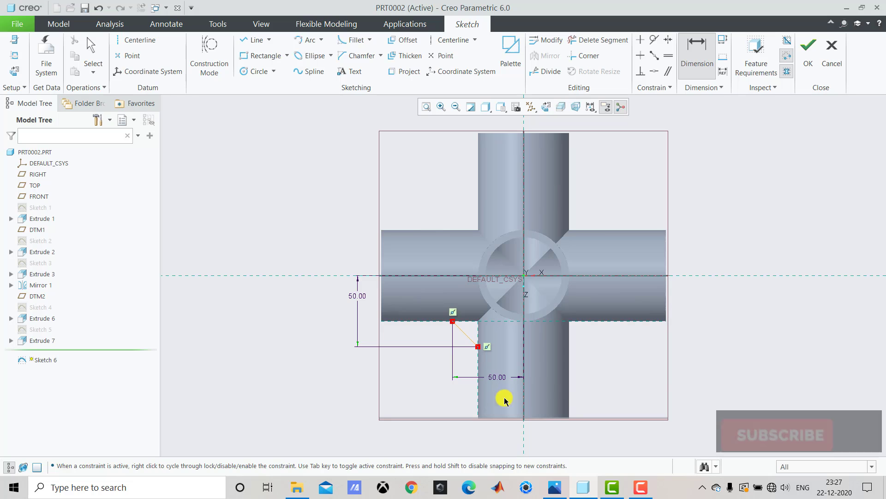
left_click(592, 376)
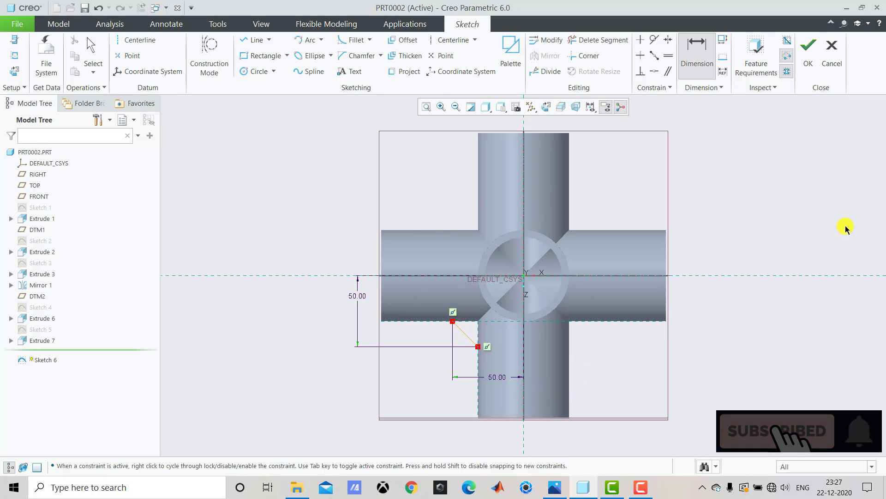
left_click(807, 60)
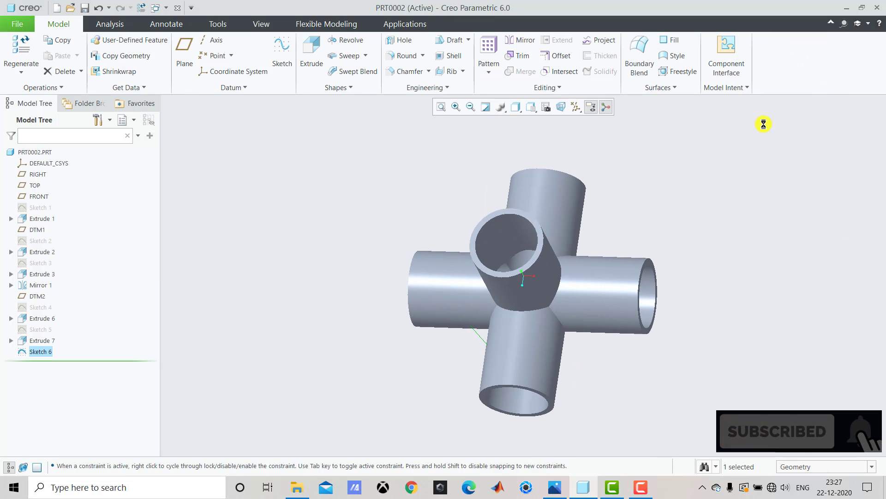
Step: Build a Profile Rib from Sketch 6 with a thickness of 5.00
left_click(464, 71)
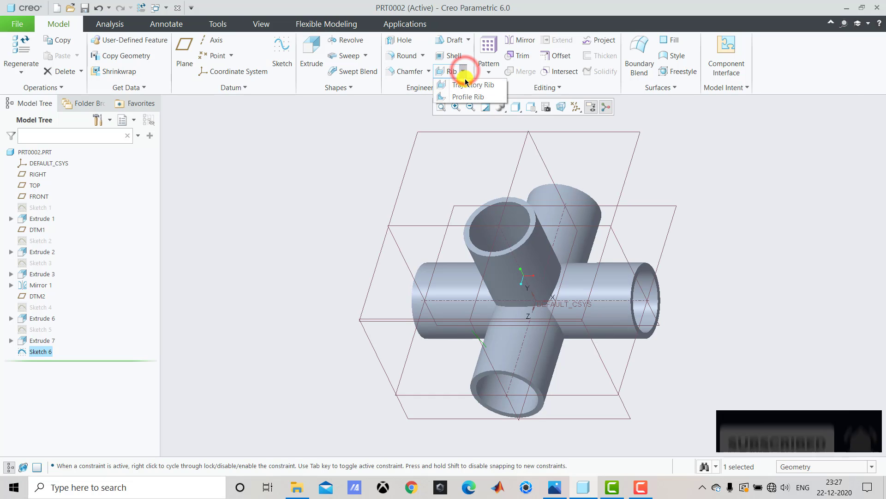
left_click(464, 95)
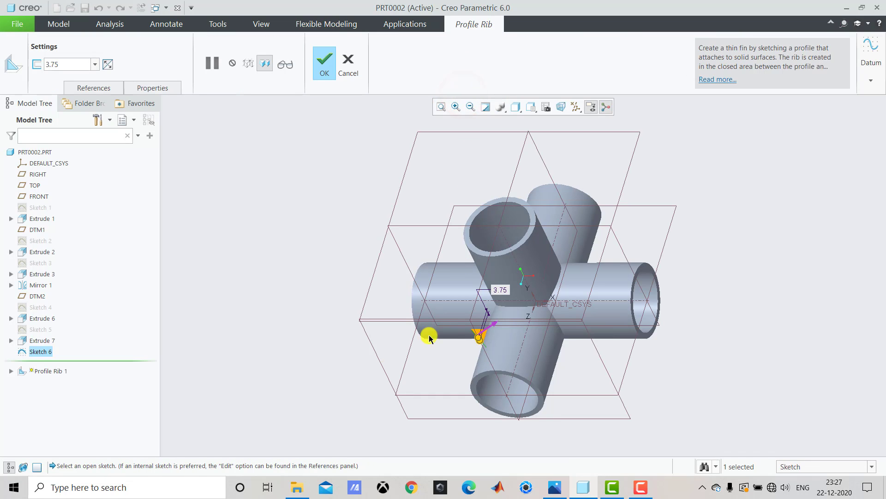
mouse_move(336, 380)
middle_mouse_down()
mouse_move(347, 358)
mouse_move(374, 346)
mouse_move(377, 359)
middle_mouse_up()
scroll(510, 358, "down", 5)
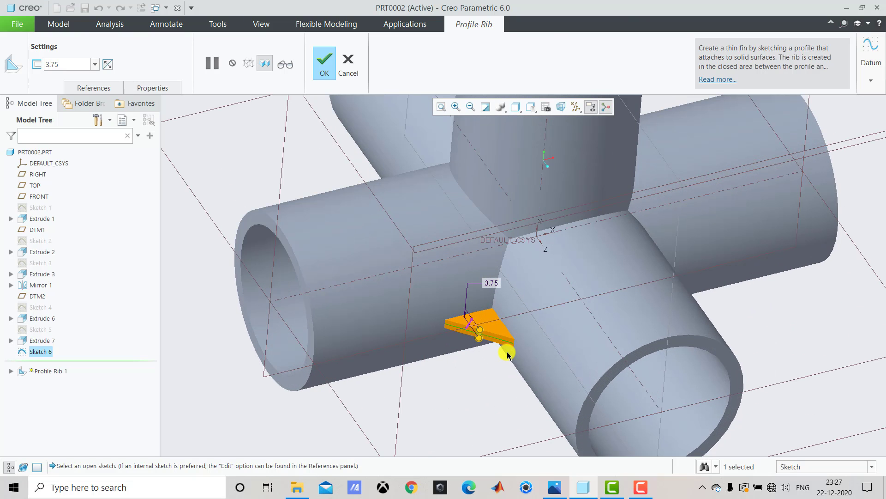
double_click(87, 66)
type("5")
key("Return")
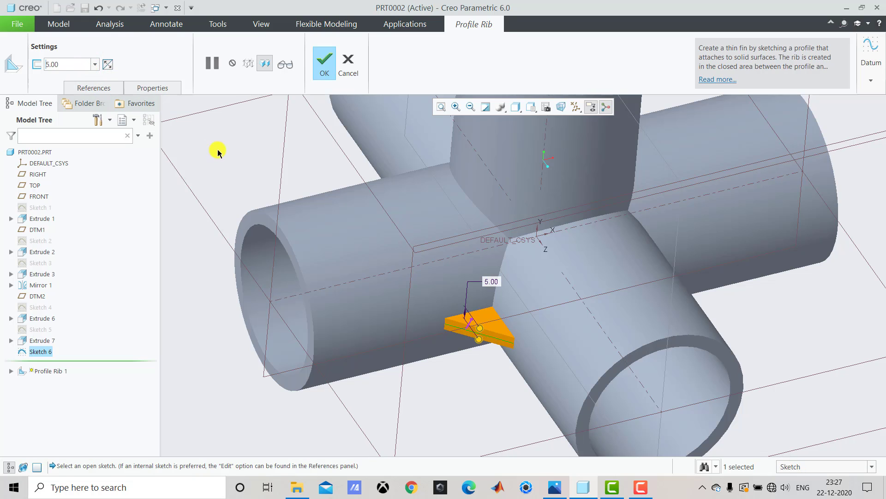
left_click(323, 67)
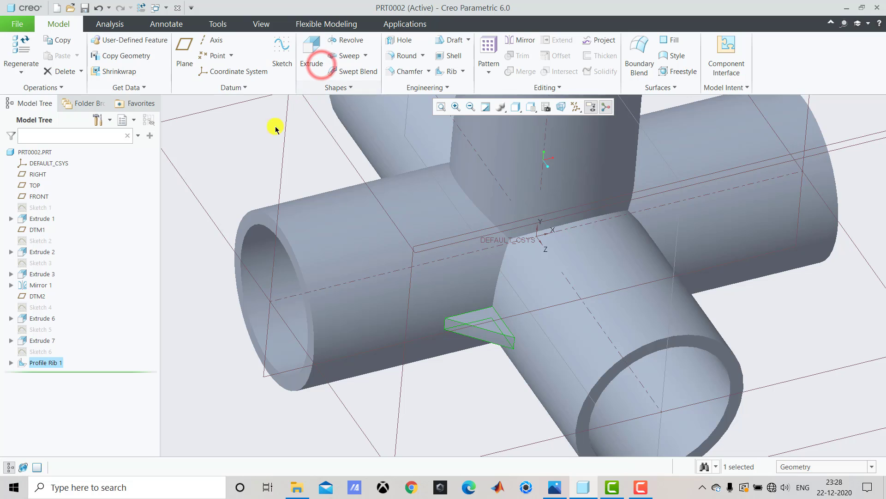
Step: Add a 2.50 radius round to the first rib's long outer edge, then restore the default view
left_click(230, 146)
scroll(478, 332, "down", 6)
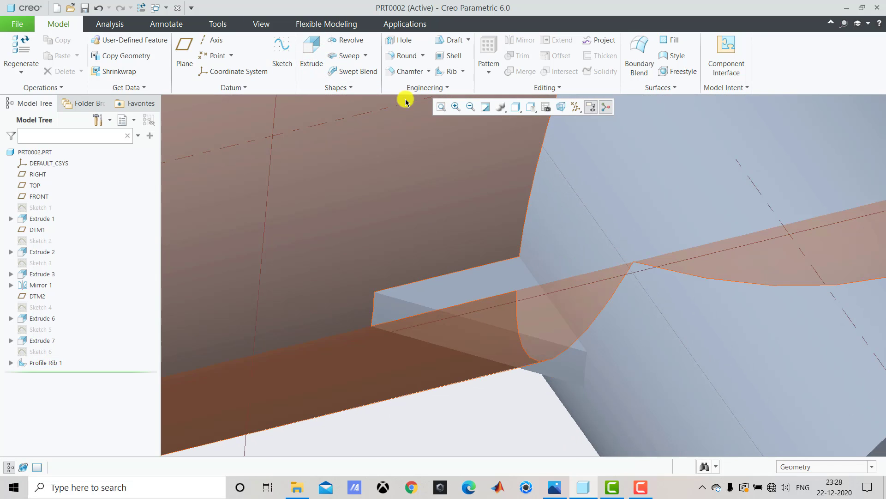
left_click(407, 56)
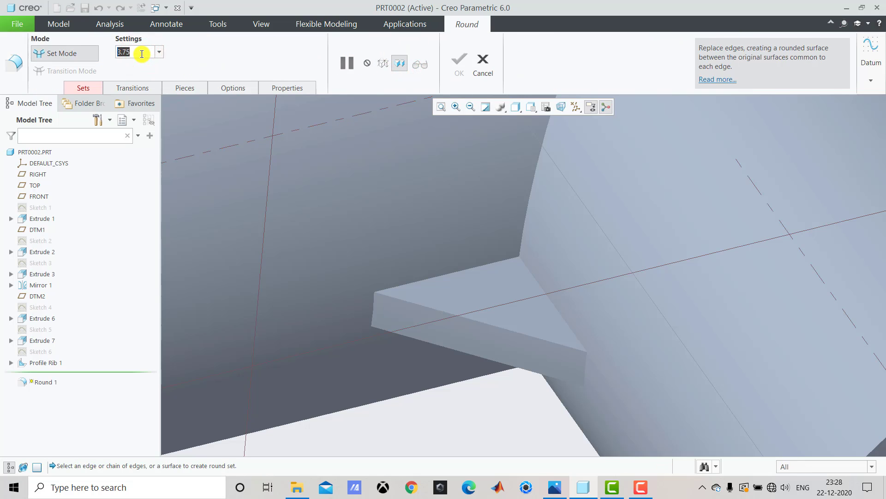
type("2.5")
key("Return")
left_click(417, 305)
left_click(405, 339)
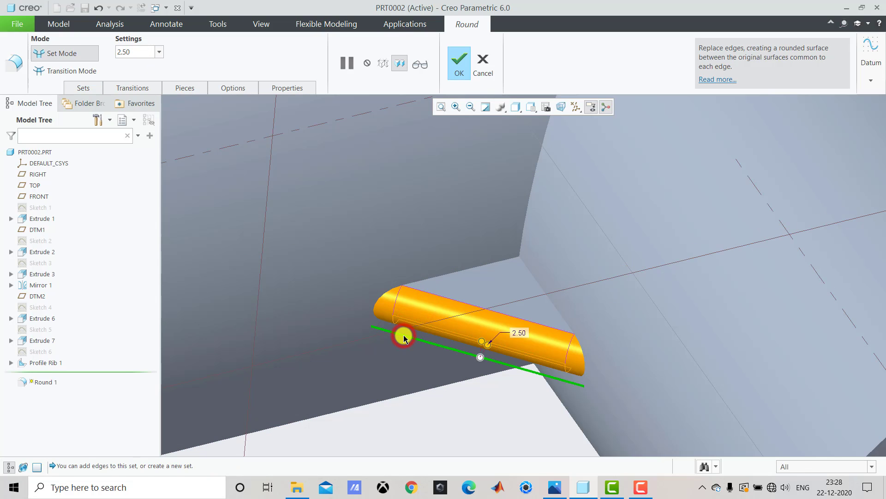
left_click(466, 70)
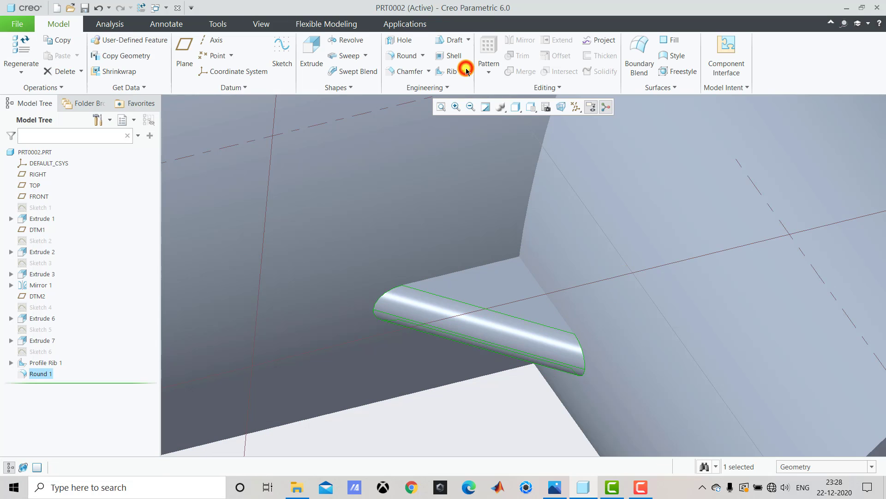
key("ctrl+d")
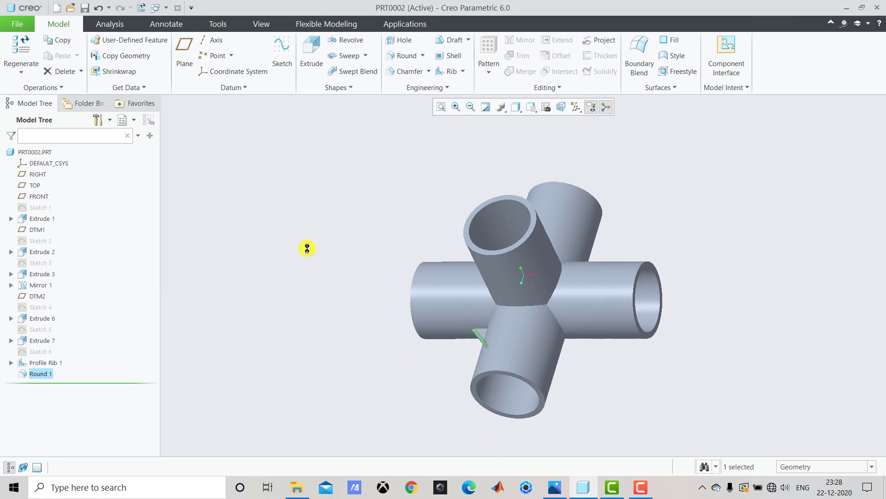
Step: Select Profile Rib 1 and Round 1 together and start a geometry pattern of them
left_click(307, 247)
scroll(517, 342, "up", 3)
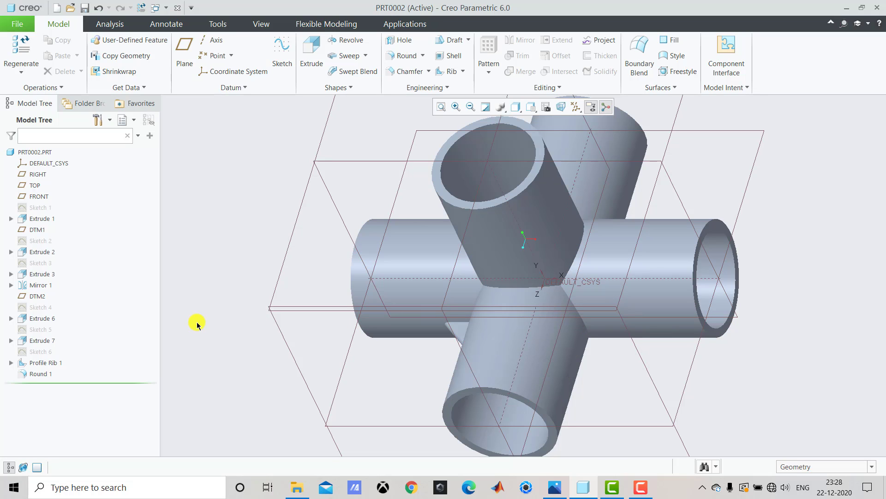
left_click(34, 363)
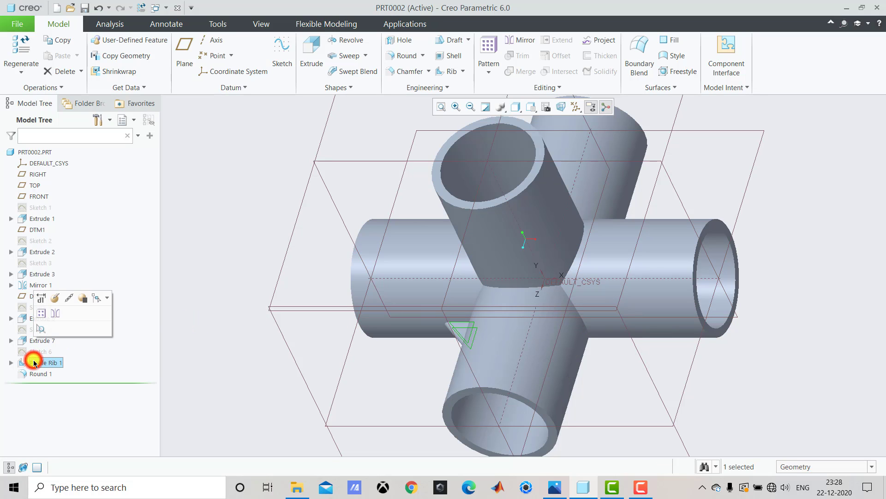
left_click(41, 374, "ctrl")
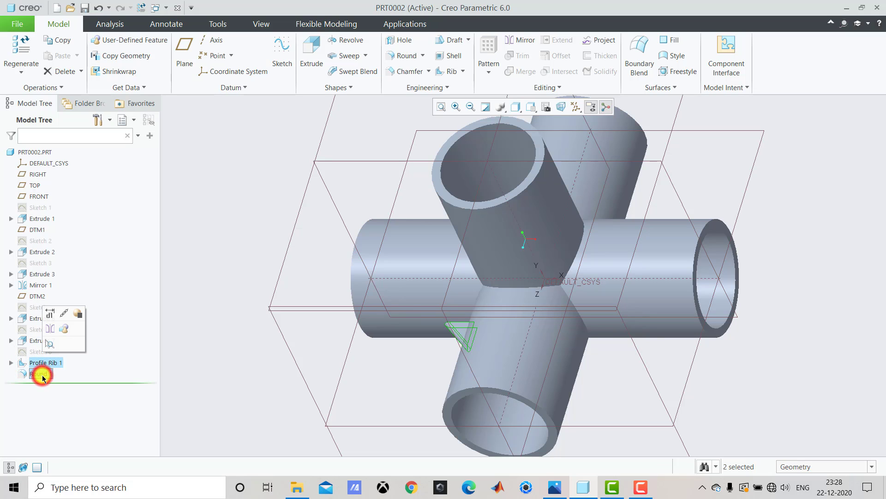
left_click(494, 72)
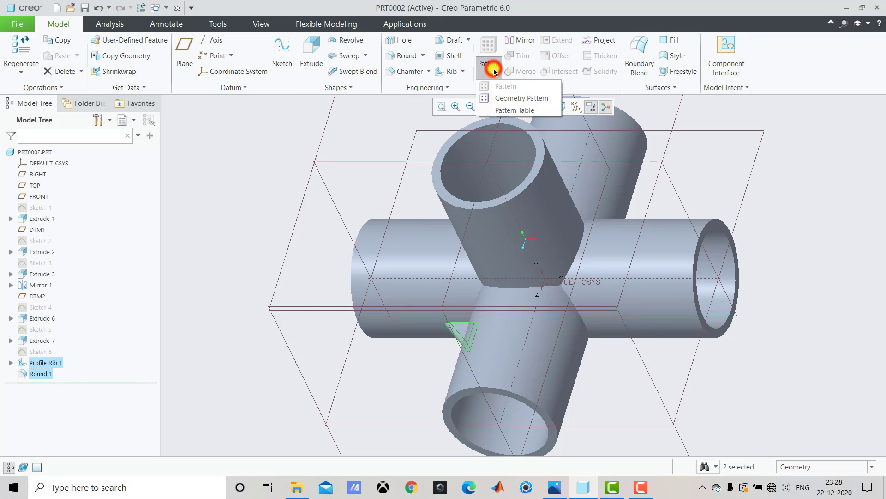
left_click(506, 99)
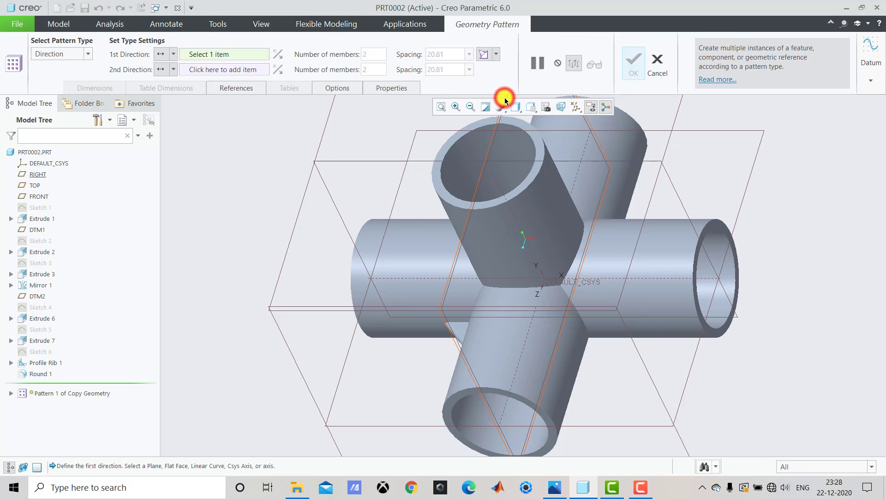
Step: Pattern them around central axis A_7 as 4 members spaced 90° apart
left_click(65, 54)
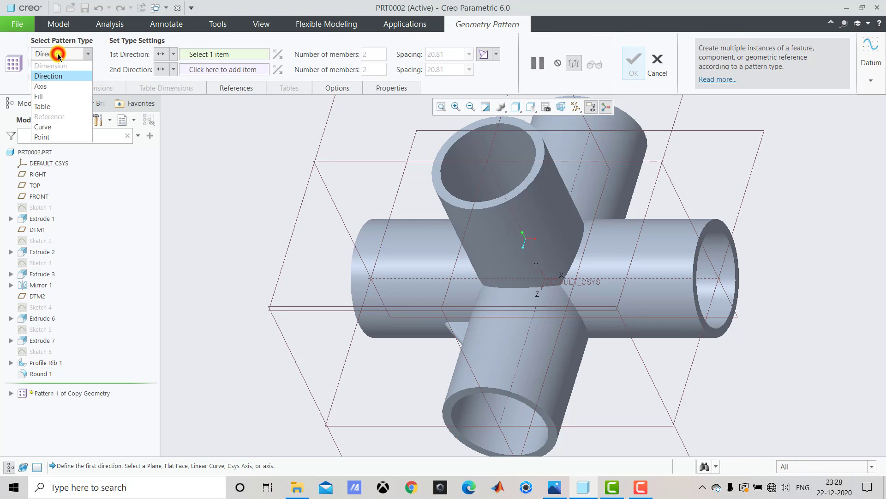
left_click(58, 88)
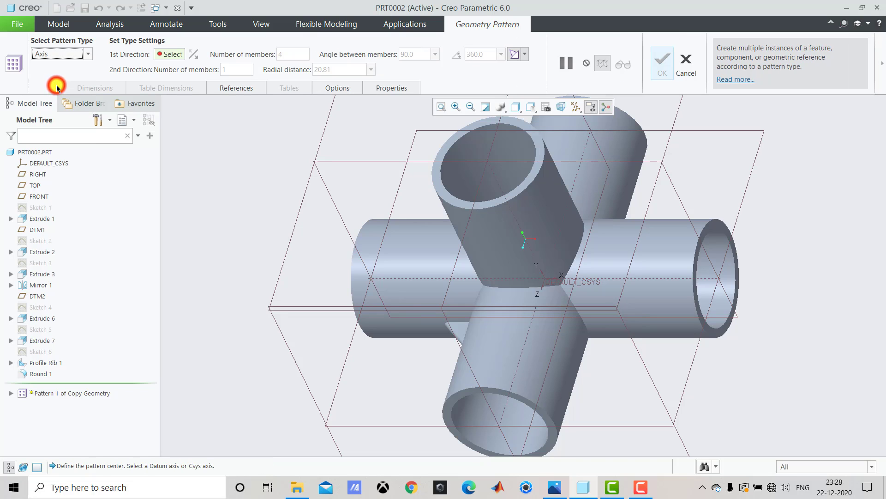
left_click(164, 54)
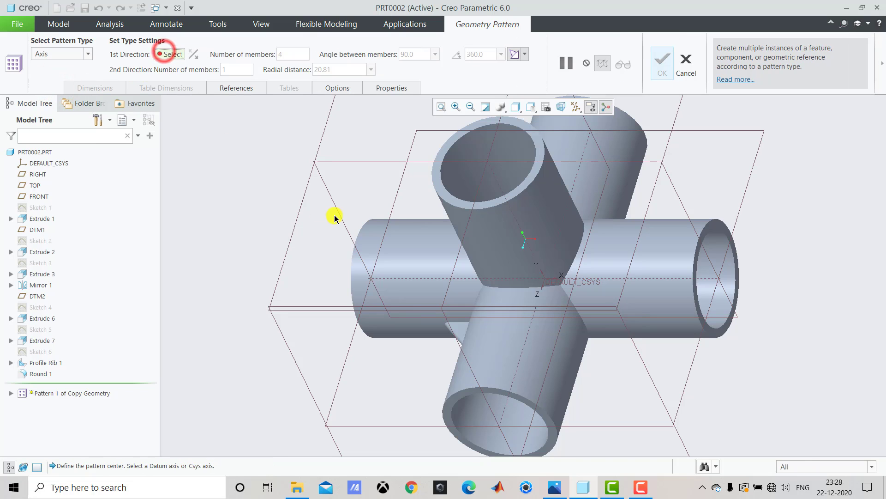
left_click(496, 179)
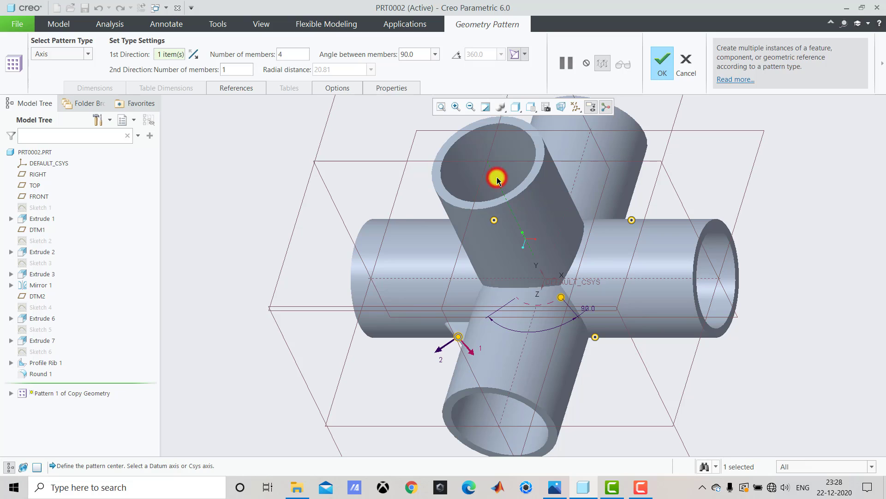
scroll(420, 226, "up", 2)
mouse_move(418, 223)
middle_mouse_down()
mouse_move(435, 245)
mouse_move(433, 228)
middle_mouse_up()
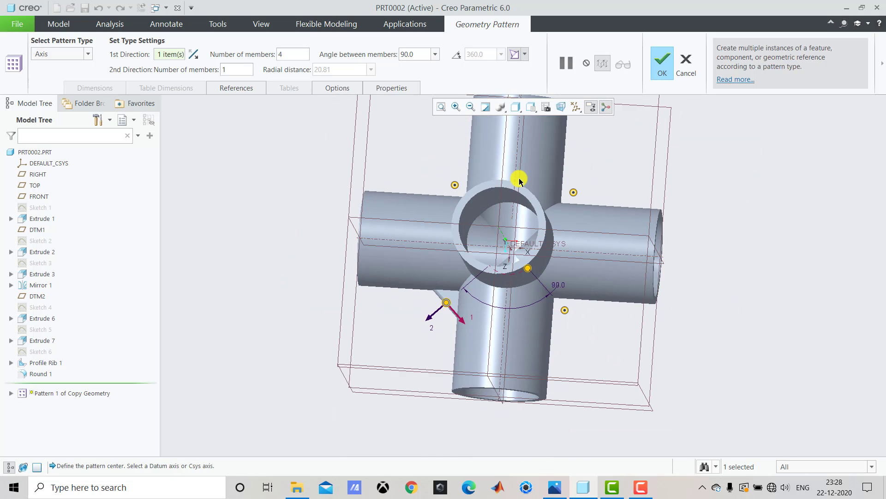
scroll(519, 180, "down", 1)
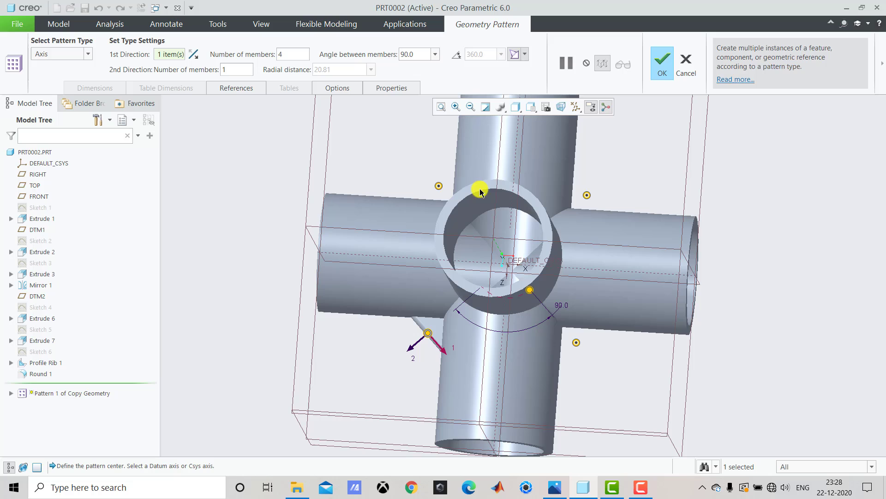
left_click(666, 69)
left_click(620, 162)
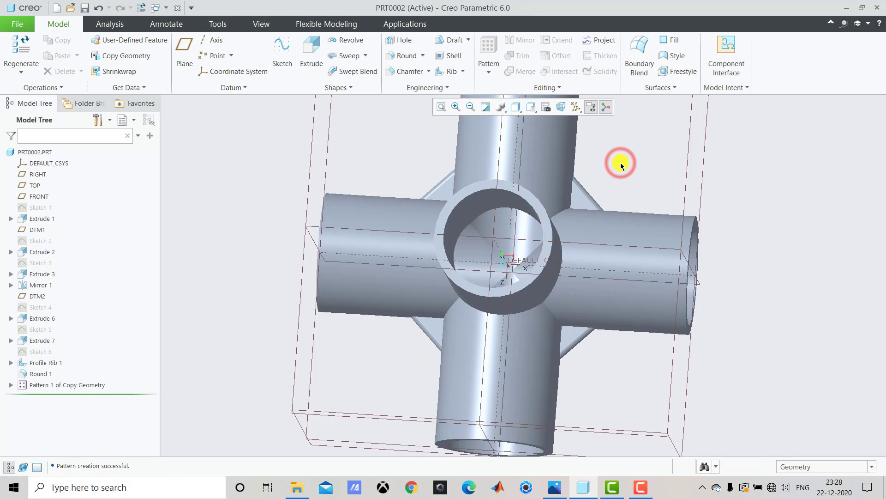
key("ctrl+d")
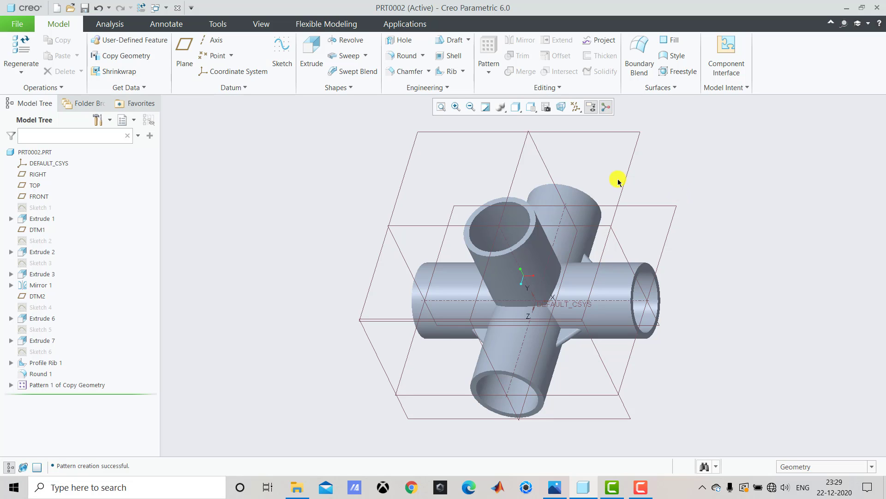
Step: Sketch a diagonal rib line on the FRONT plane between the upright and horizontal arms
left_click(277, 54)
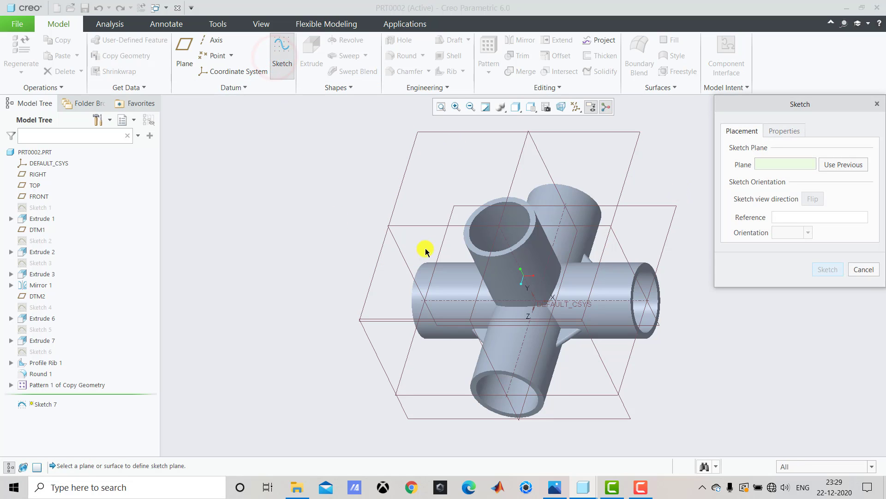
left_click(415, 228)
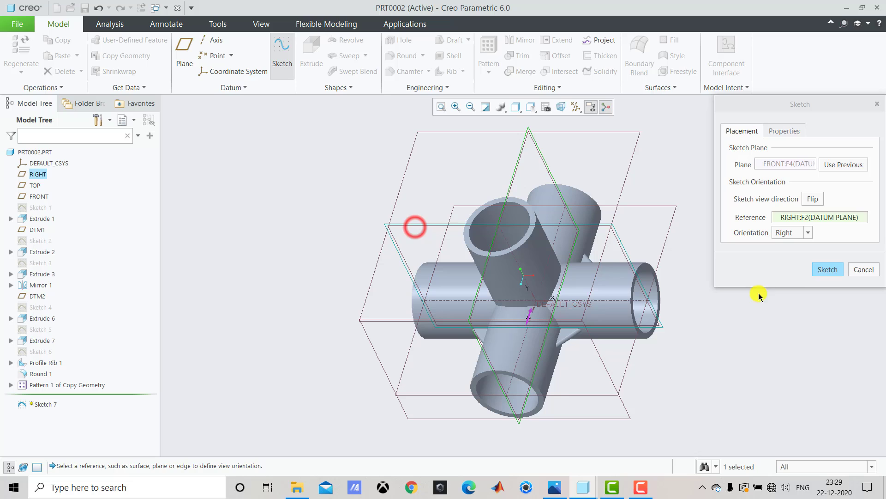
left_click(828, 270)
left_click(548, 108)
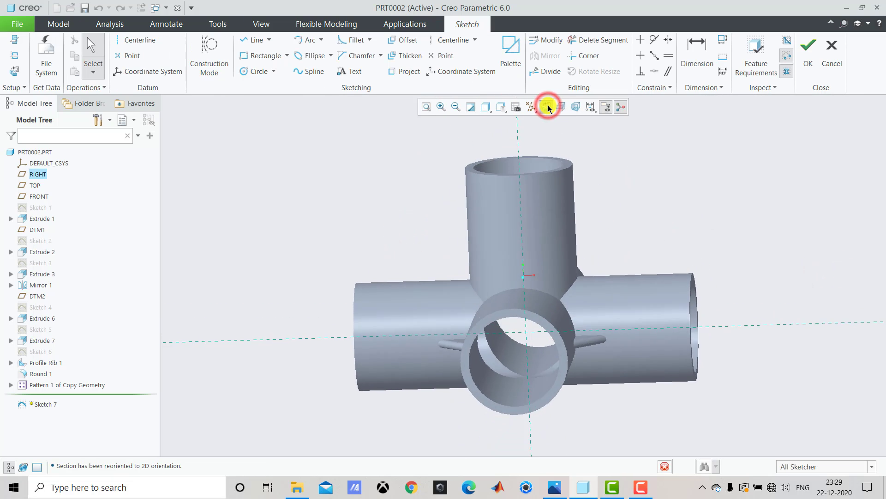
left_click(247, 40)
left_click(471, 251)
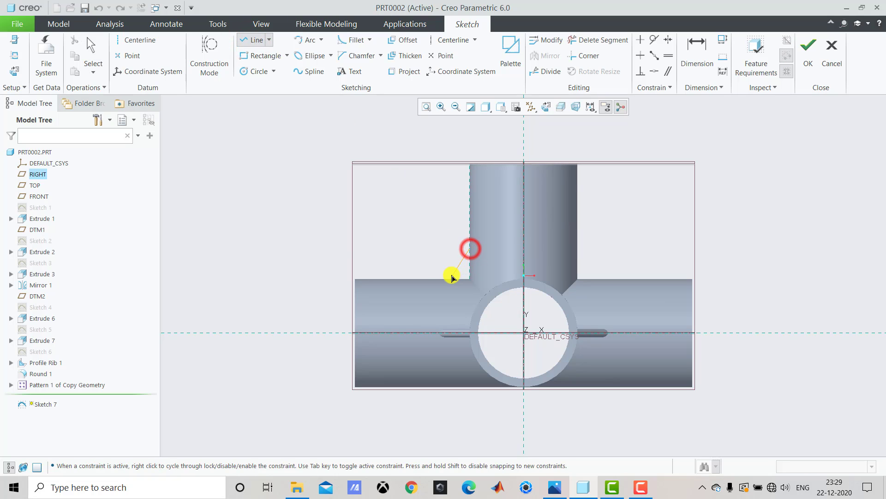
left_click(439, 280)
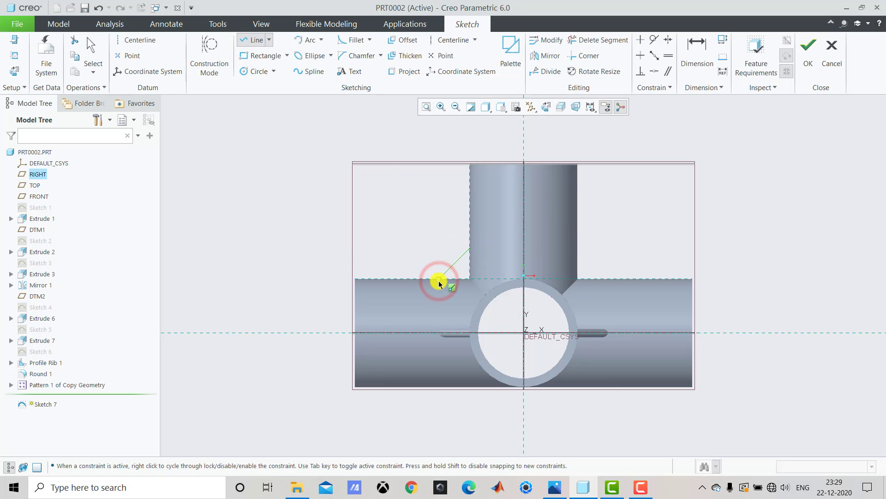
middle_click(444, 285)
Step: Dimension the line's upper endpoint 50 from each centerline and finish Sketch 7
left_click(702, 57)
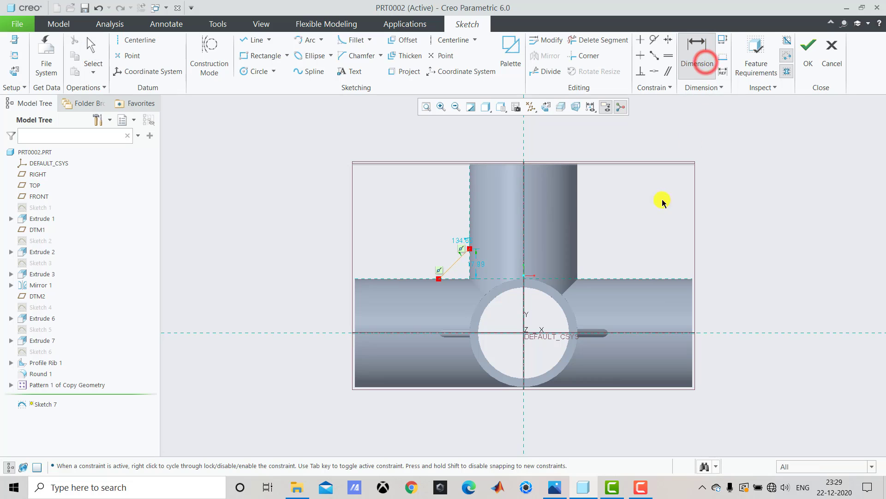
left_click(469, 250)
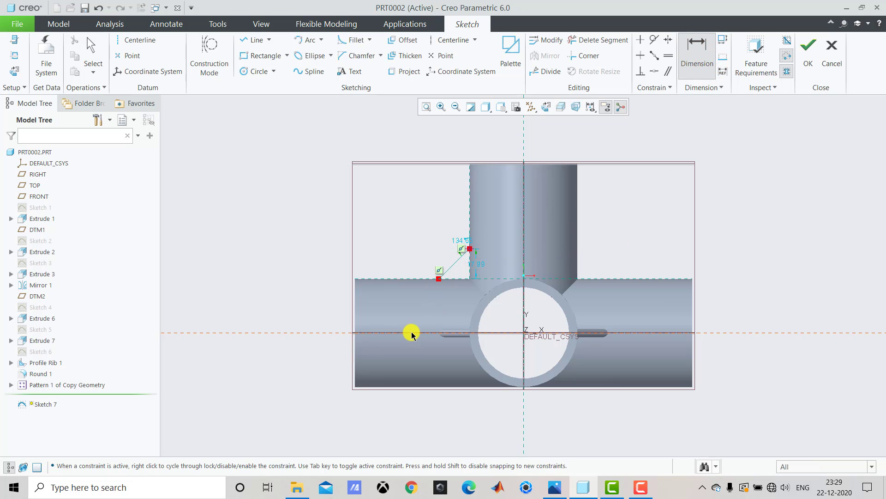
middle_click(333, 301)
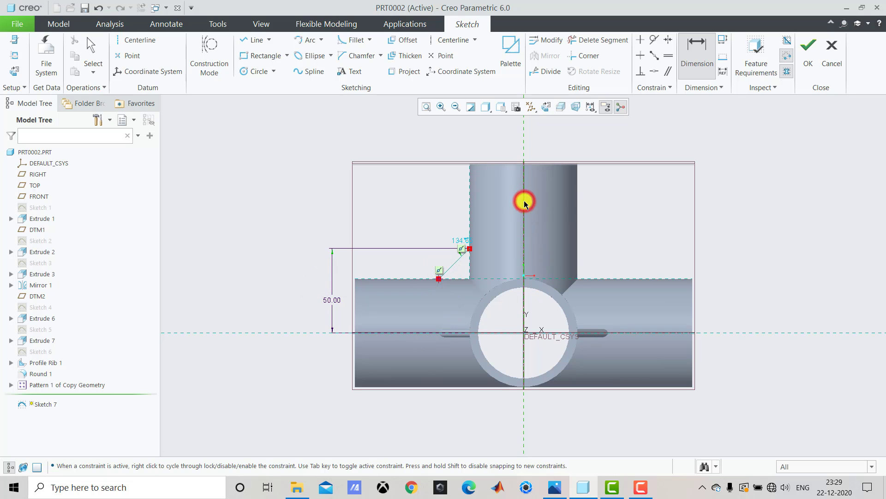
middle_click(488, 204)
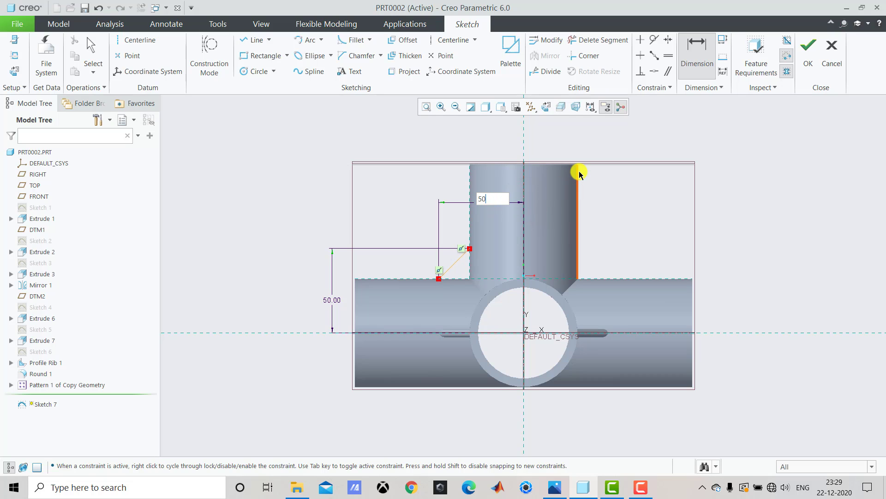
key("Return")
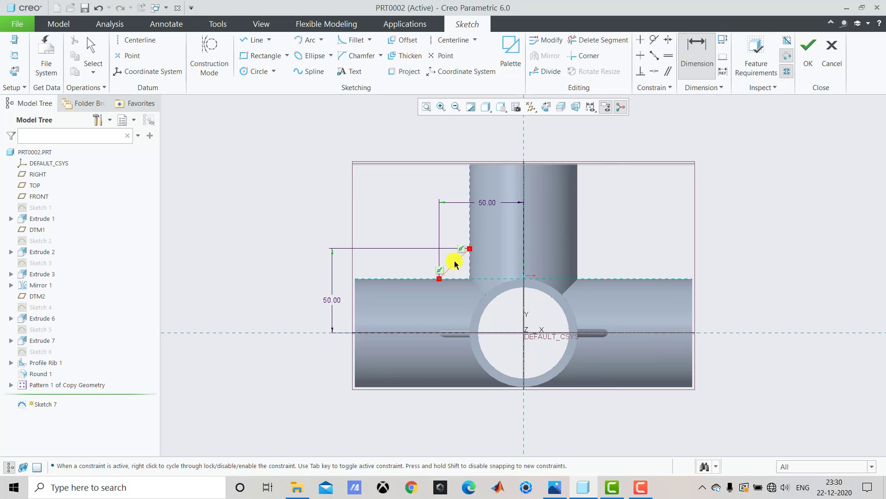
left_click(804, 62)
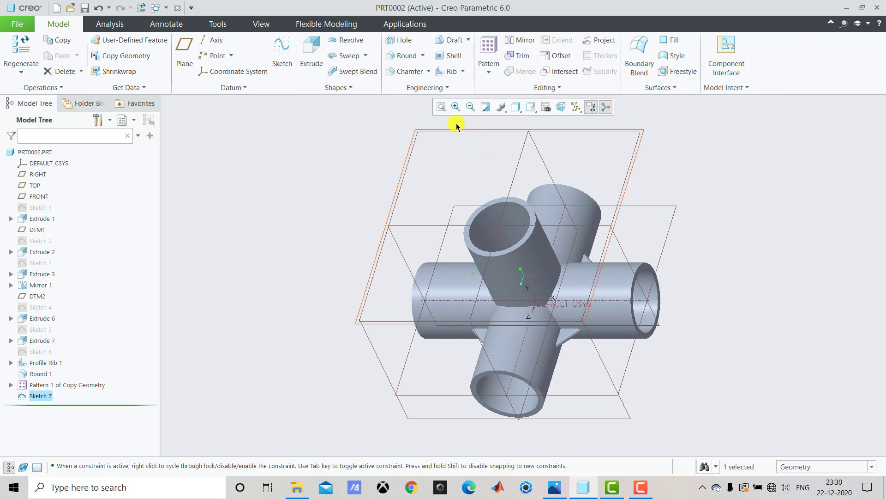
Step: Create Profile Rib 2 from Sketch 7 with a thickness of 5
left_click(464, 73)
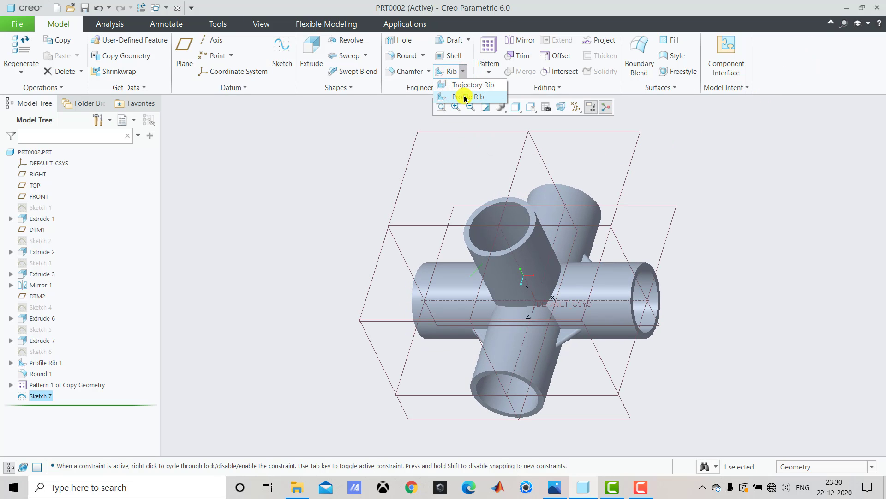
left_click(464, 96)
middle_click_drag(326, 228, 501, 279)
scroll(498, 279, "up", 5)
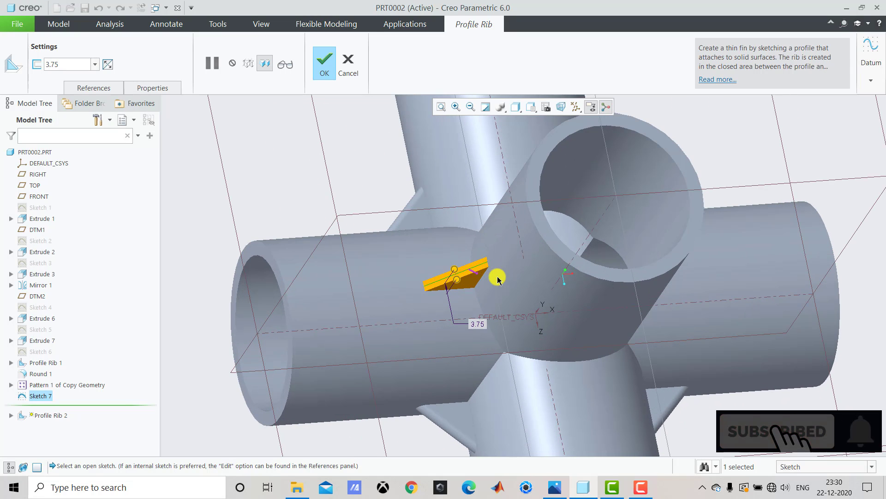
double_click(73, 65)
type("5")
key("Return")
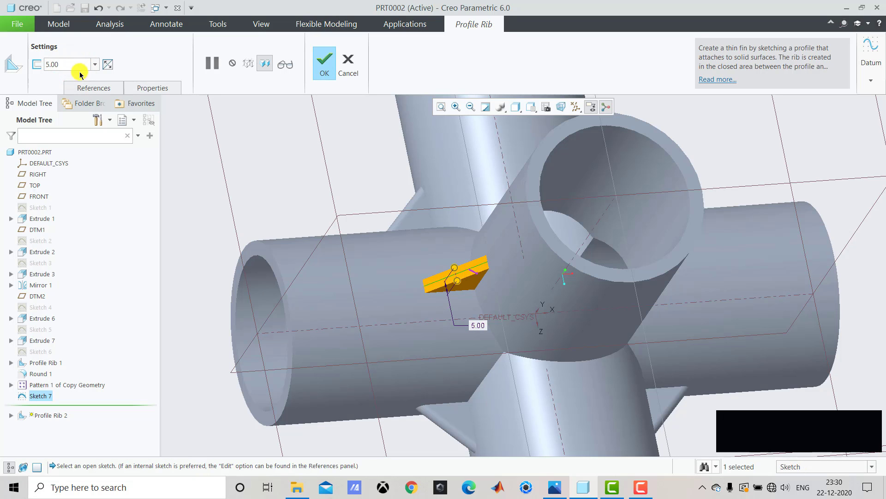
left_click(335, 76)
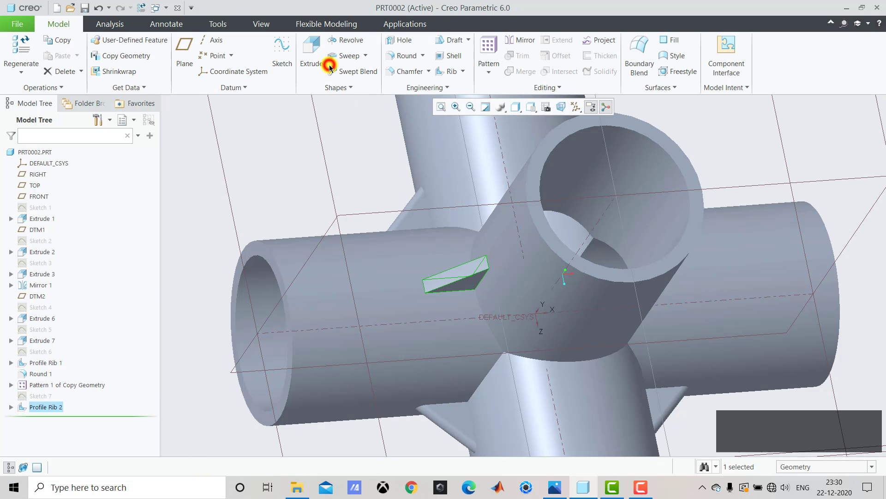
left_click(356, 153)
Step: Add Round 2 at the default 2.50 radius to Profile Rib 2's outer edge
left_click(403, 56)
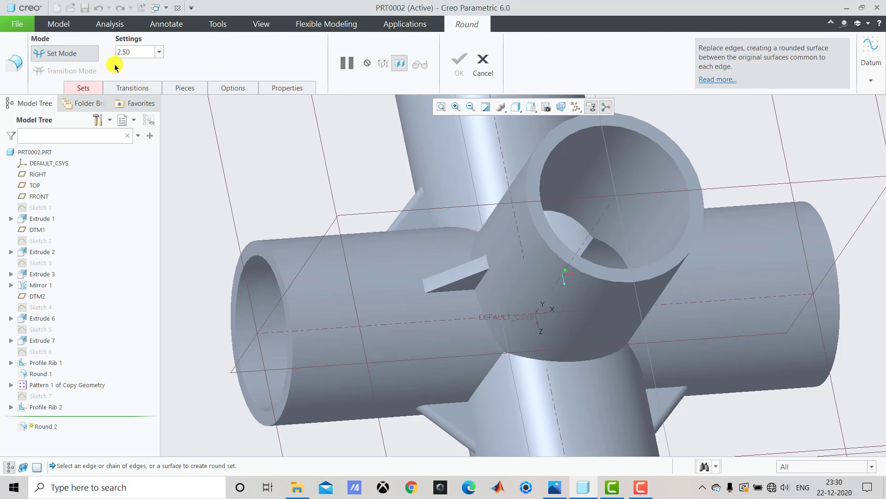
left_click(450, 275)
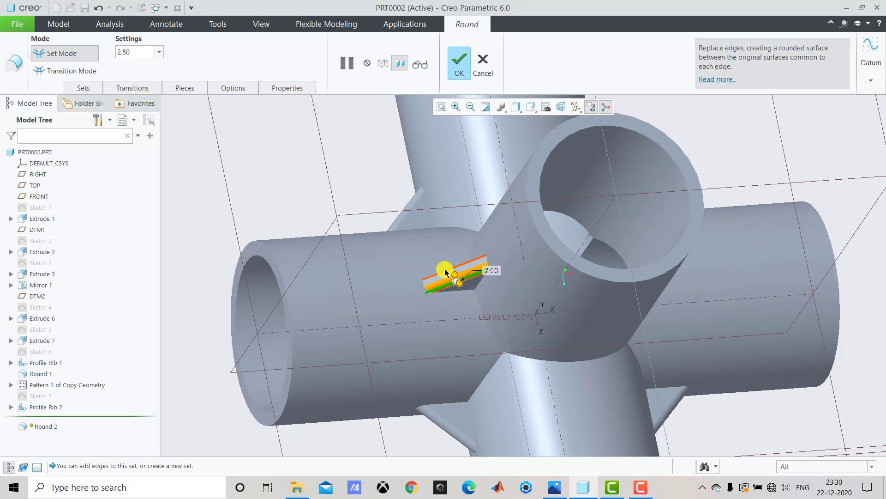
left_click(462, 67)
key("ctrl+d")
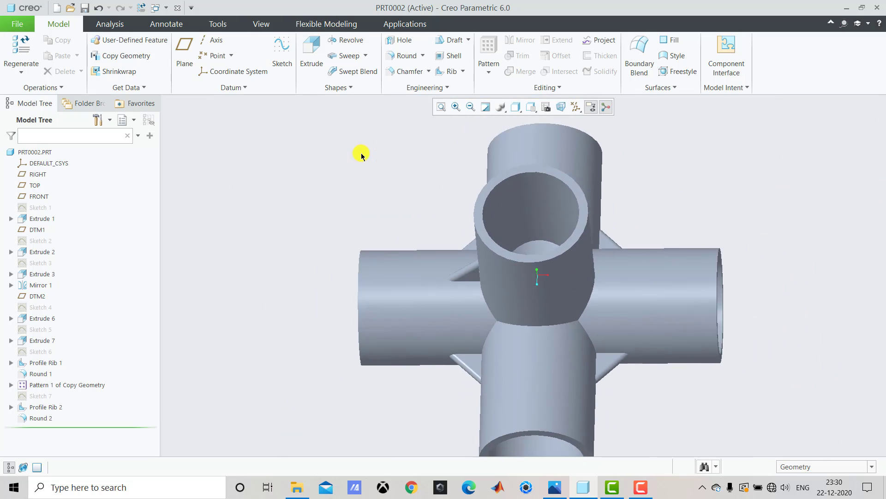
middle_click_drag(361, 153, 415, 257)
scroll(511, 286, "up", 2)
middle_click_drag(510, 286, 437, 273)
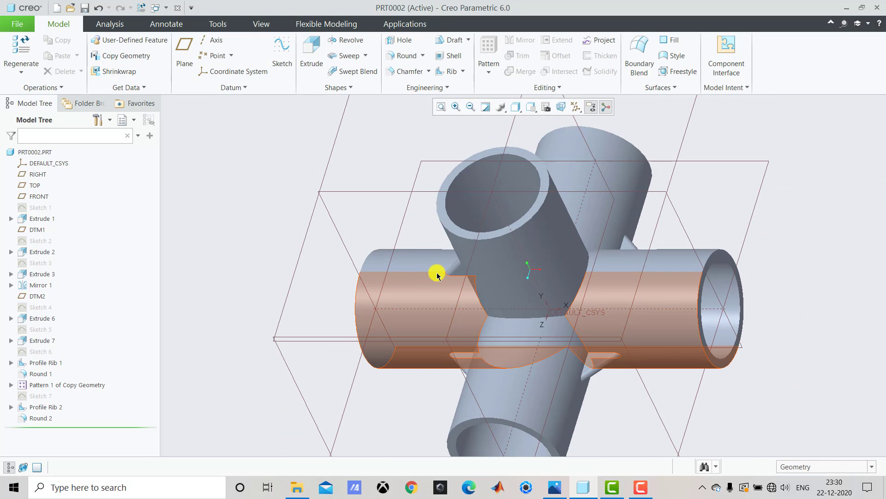
Step: Select Profile Rib 2 and Round 2 and start a geometry pattern
left_click(51, 407)
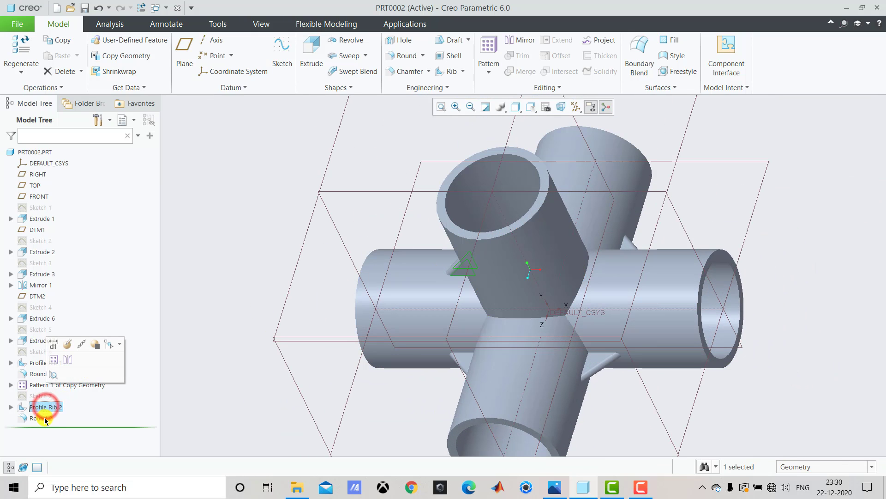
left_click(45, 418, "ctrl")
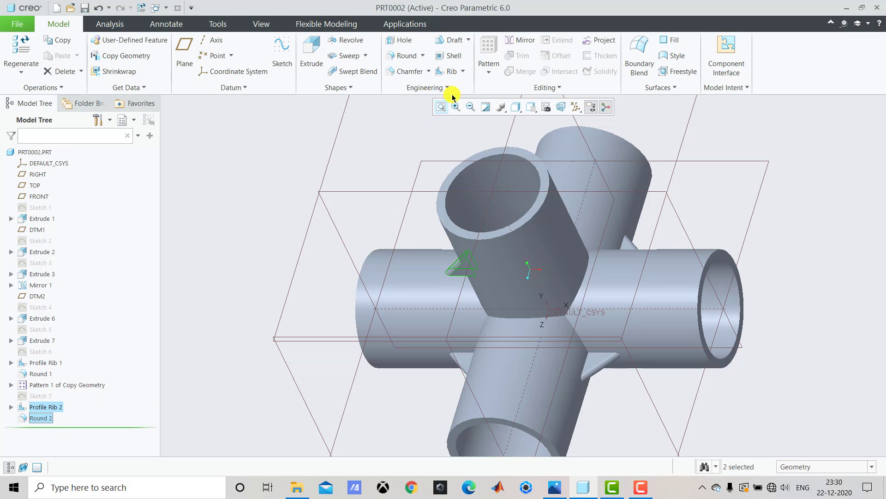
left_click(483, 72)
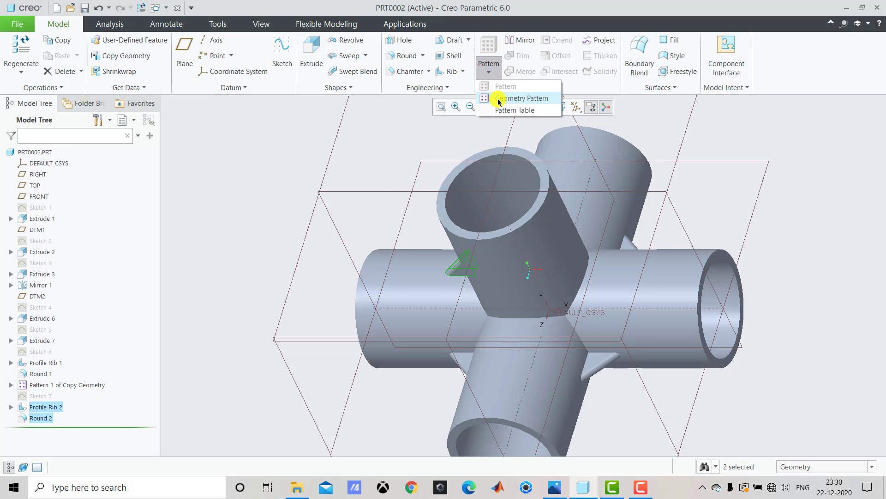
left_click(499, 99)
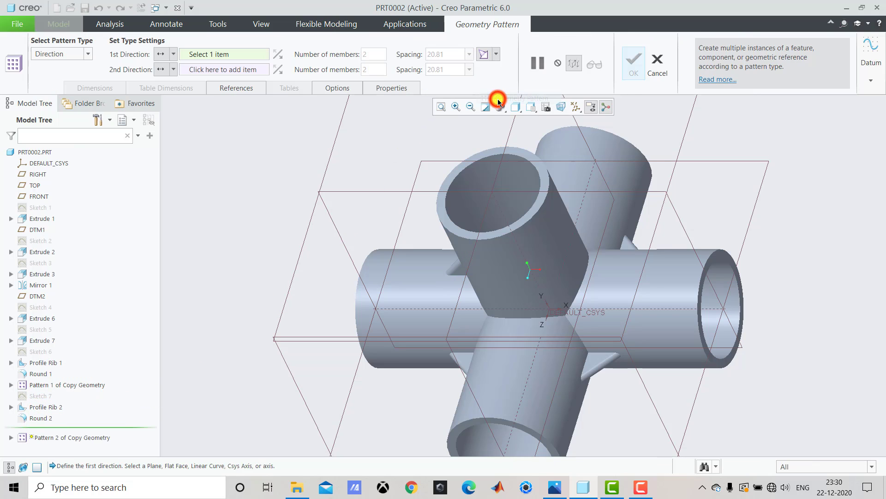
Step: Pattern them around the tube's axis as 4 members at 90° intervals
left_click(68, 57)
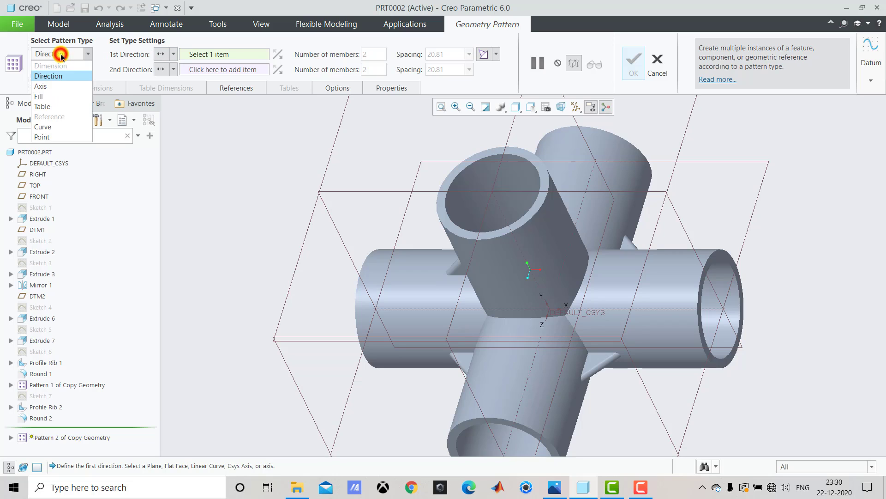
left_click(61, 86)
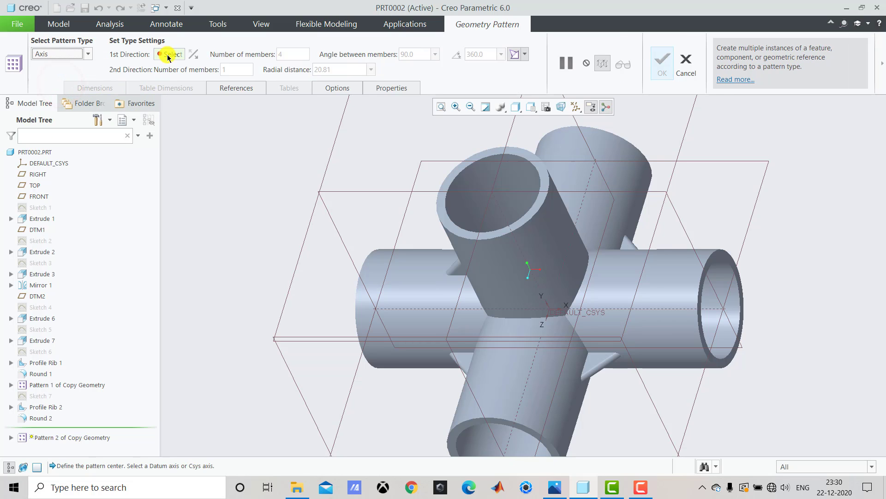
left_click(506, 222)
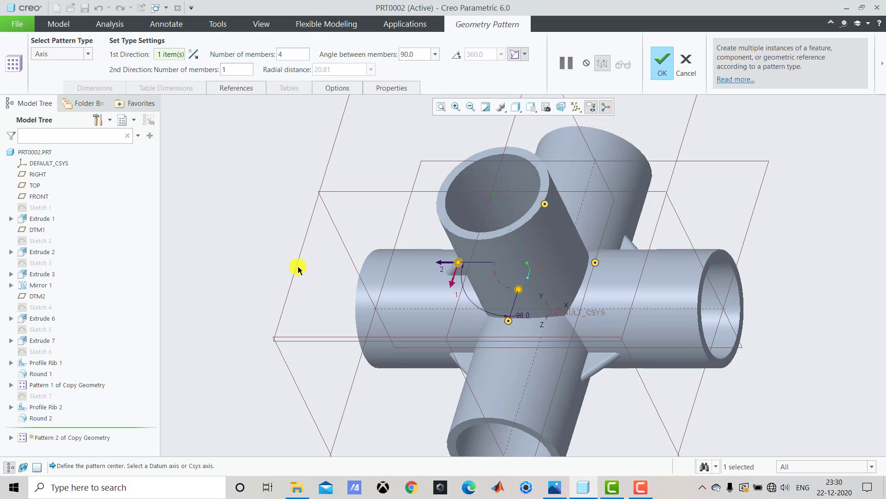
mouse_move(270, 270)
middle_mouse_down()
mouse_move(293, 271)
mouse_move(306, 284)
mouse_move(301, 293)
mouse_move(277, 275)
middle_mouse_up()
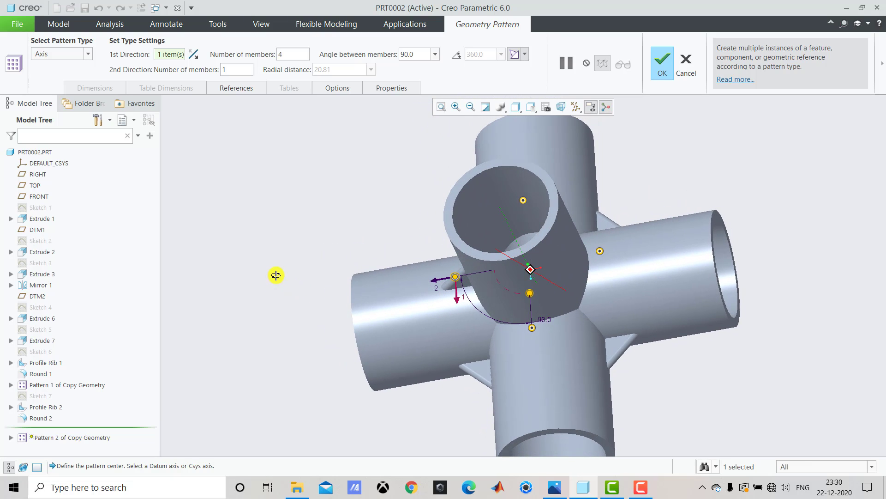
left_click(659, 68)
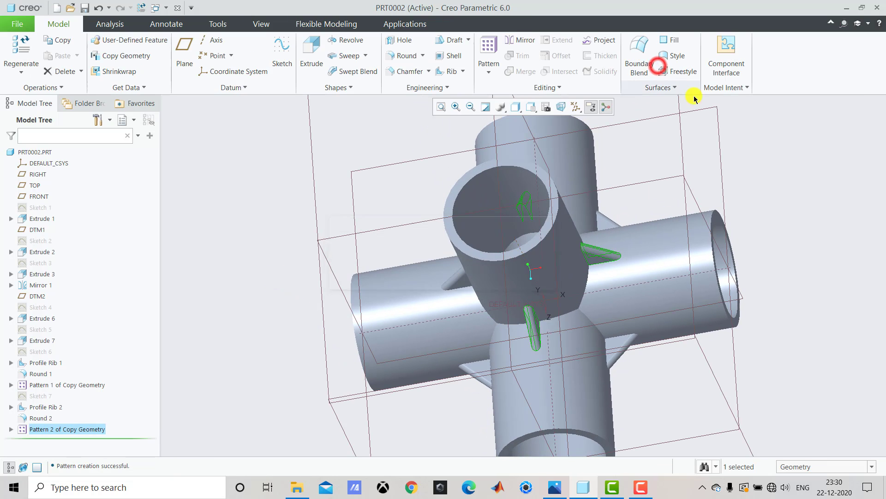
left_click(767, 156)
middle_click_drag(766, 157, 545, 299)
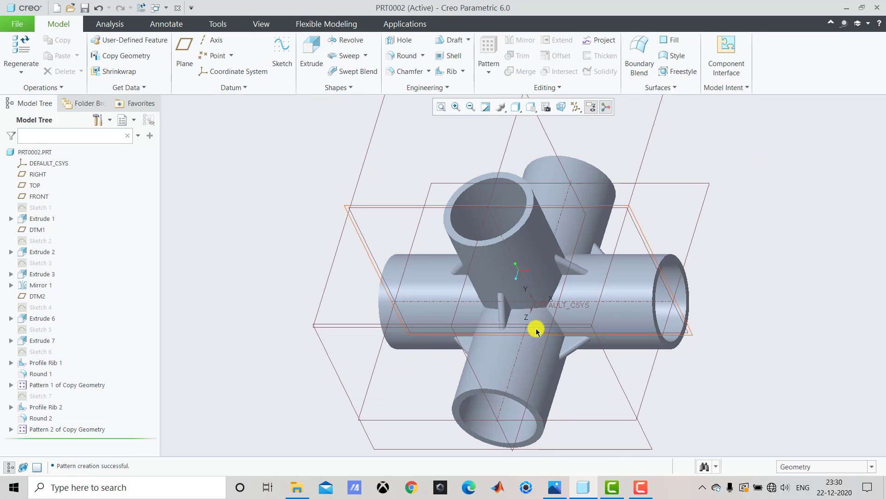
middle_click_drag(534, 330, 467, 247)
Step: Apply the yellow Plastics-Gloss appearance to the whole part PRT0002.PRT
left_click(269, 28)
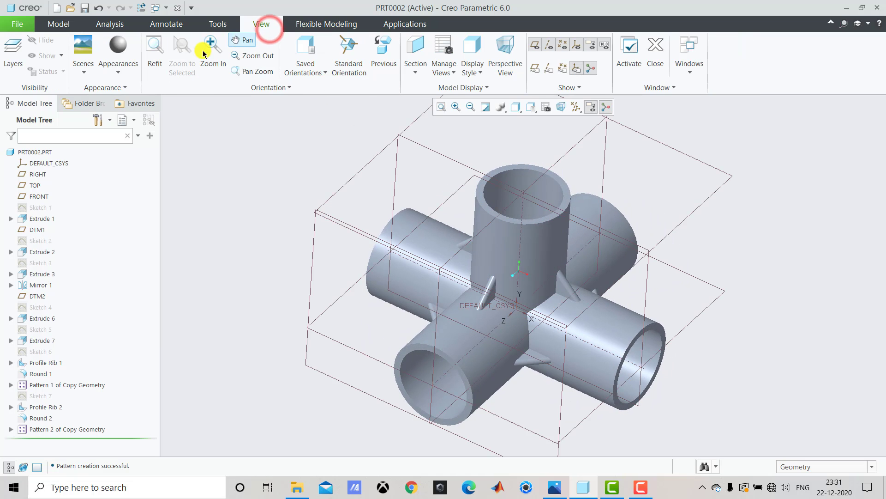
left_click(110, 70)
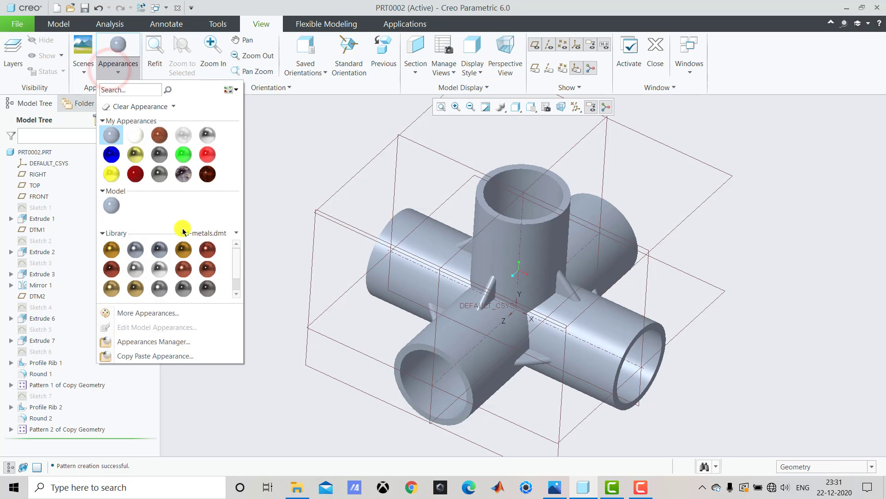
left_click(225, 237)
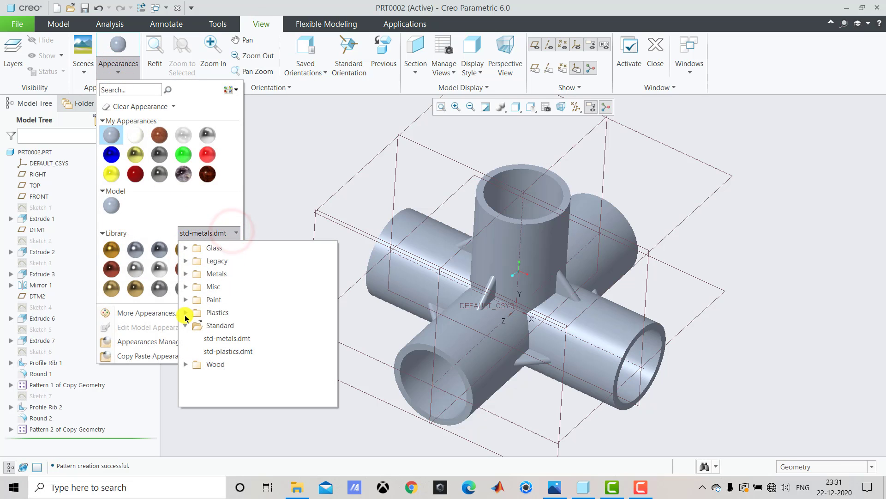
left_click(185, 313)
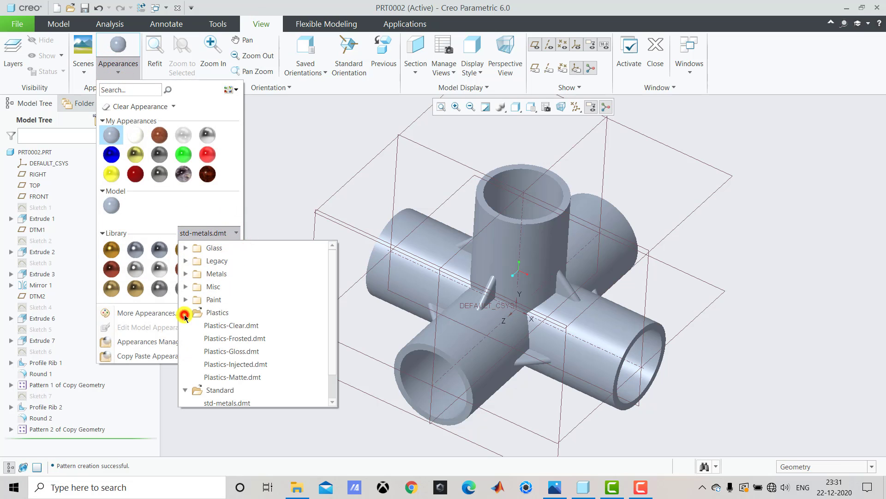
left_click(222, 352)
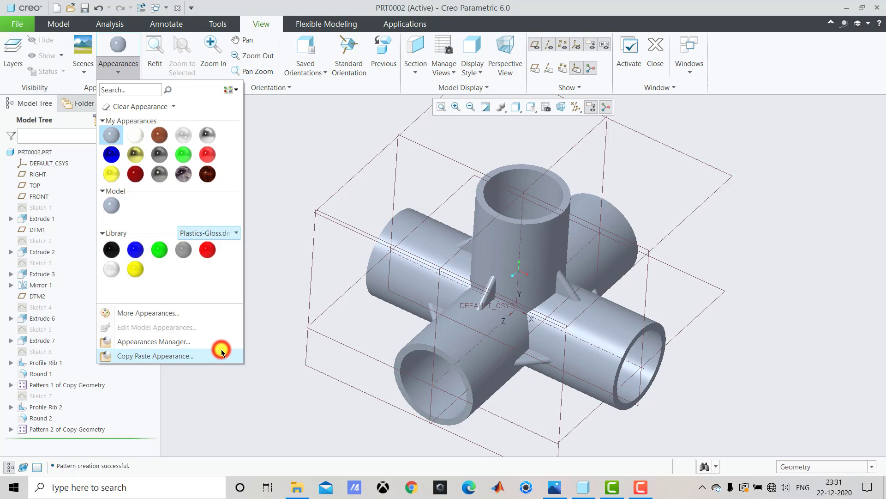
left_click(187, 251)
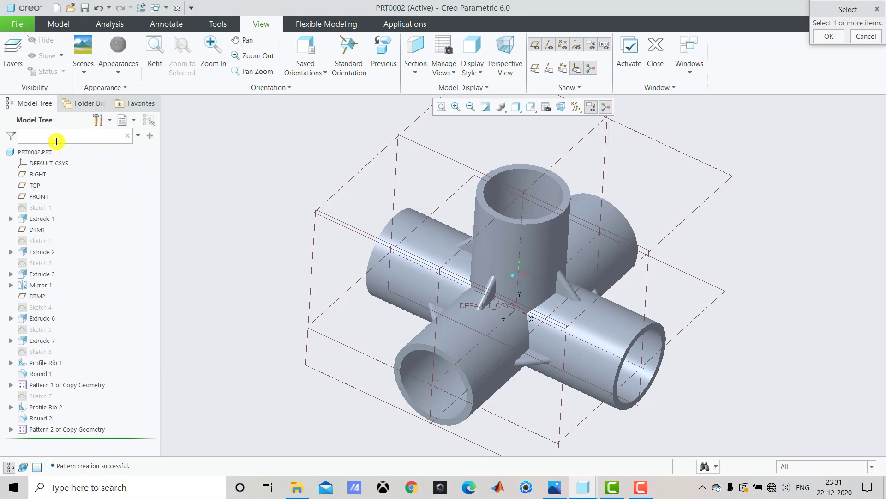
left_click(45, 152)
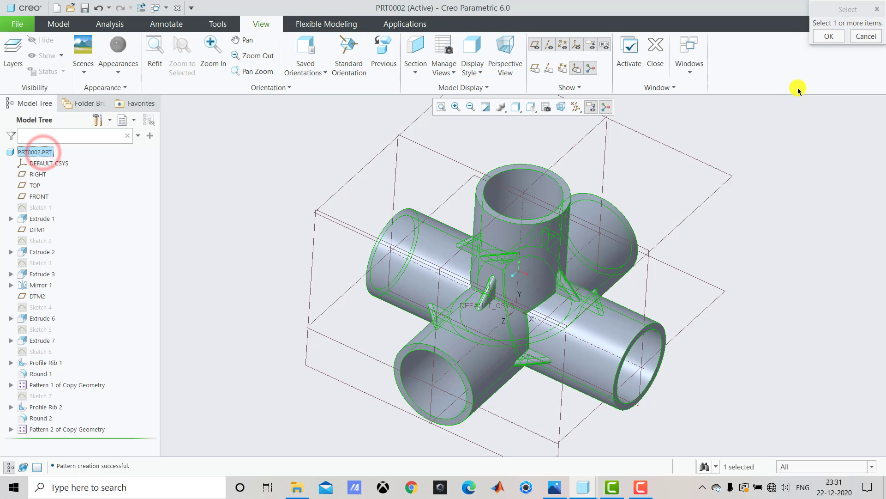